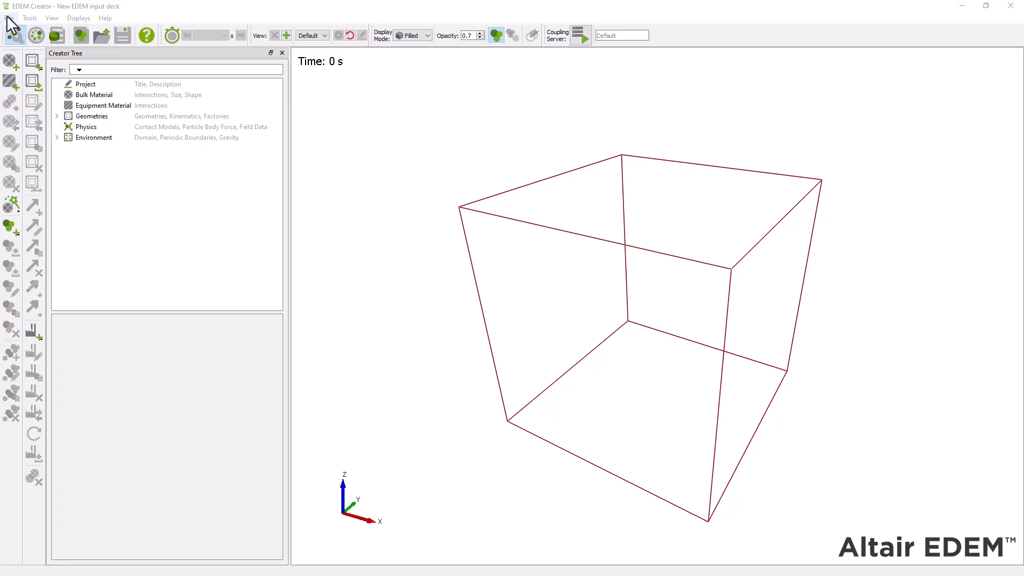
Step: Open the simulation deck Rock_pile.dem
{"action": "left_click", "coordinate": [9, 18]}
{"action": "left_click", "coordinate": [23, 27]}
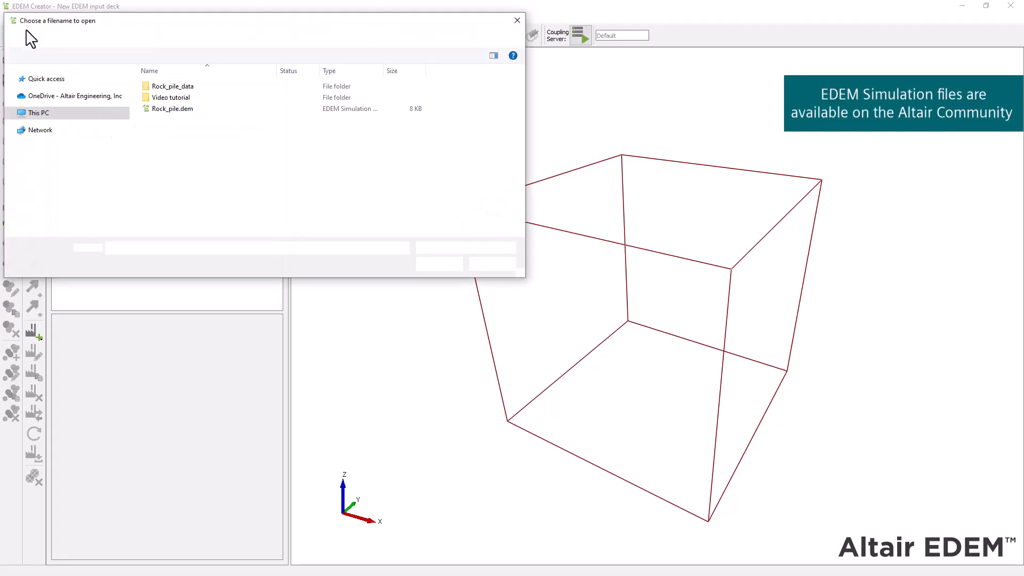
{"action": "left_click", "coordinate": [198, 110]}
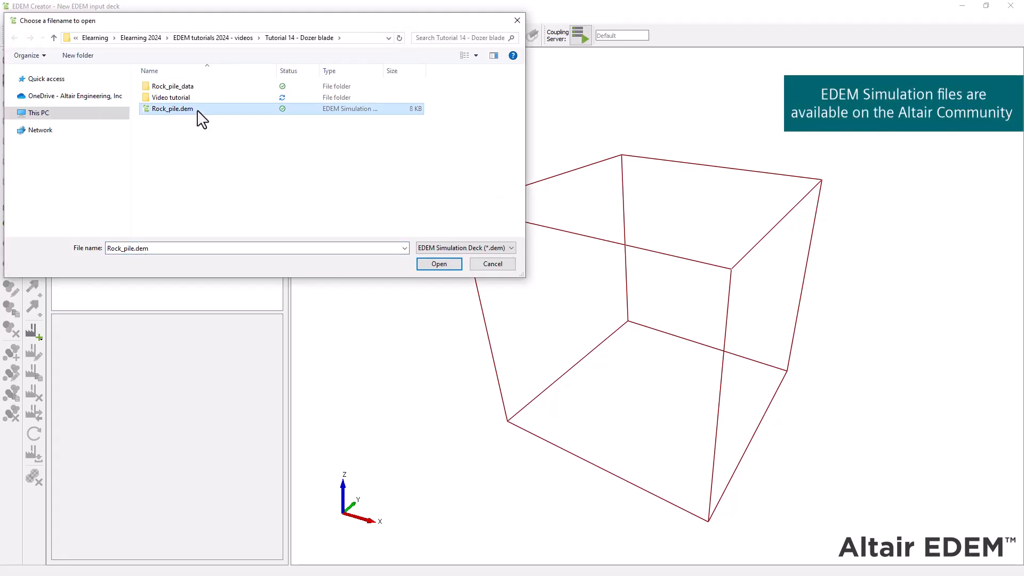
{"action": "double_click", "coordinate": [198, 110]}
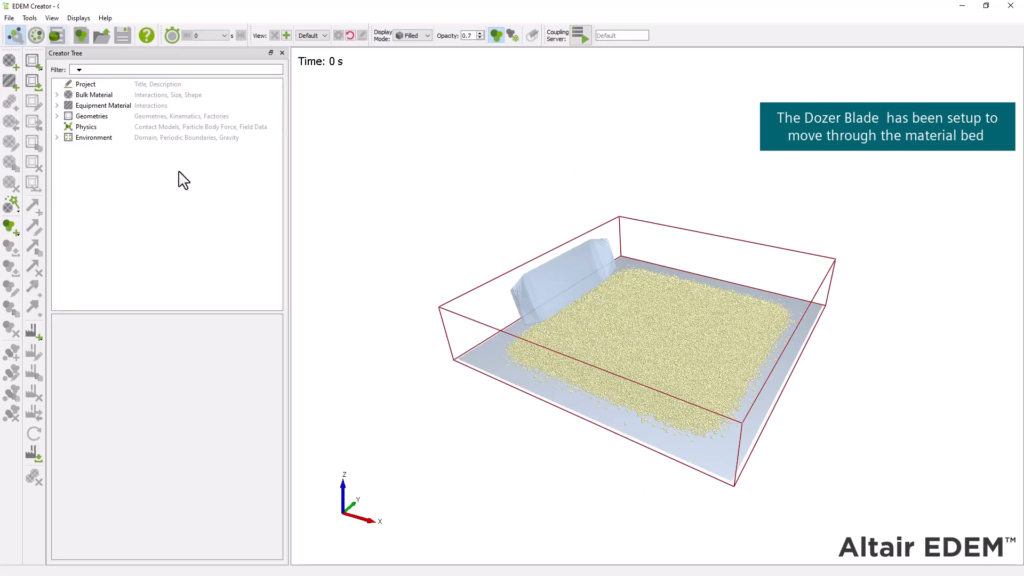
Step: Save the simulation deck under the new name Dozertutorial
{"action": "left_click", "coordinate": [9, 19]}
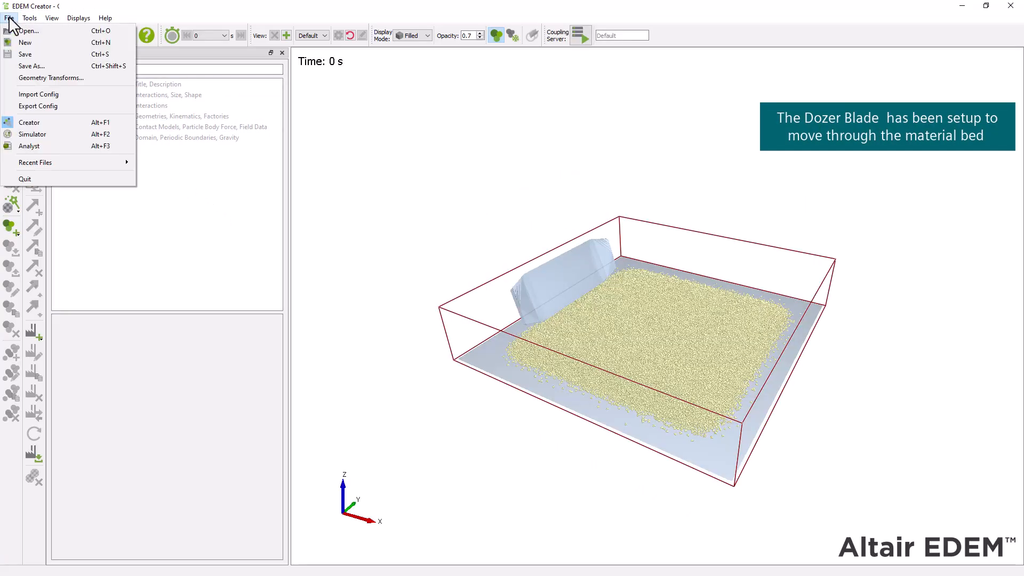
{"action": "left_click", "coordinate": [41, 65]}
{"action": "type", "text": "Dozertutorial"}
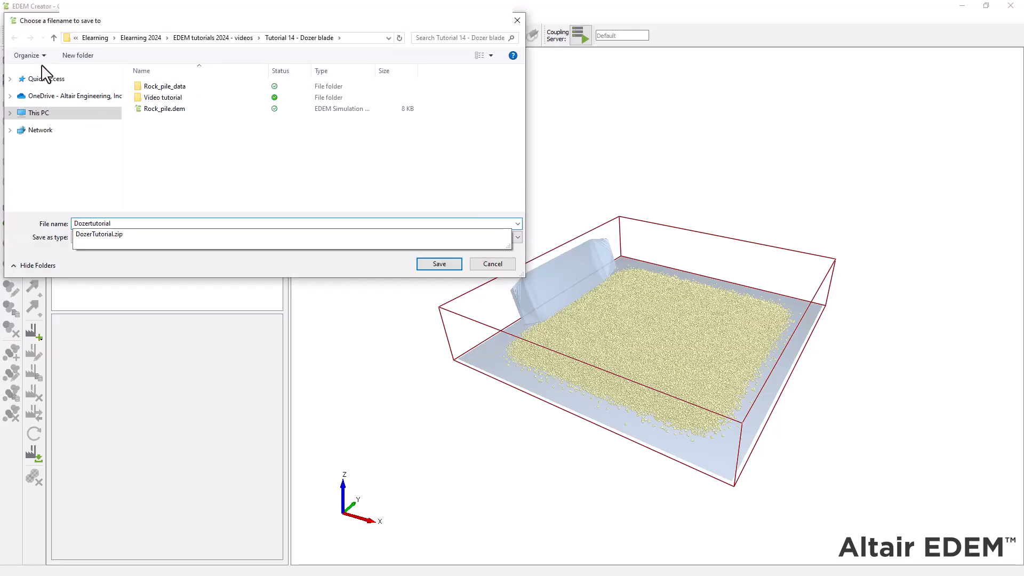
{"action": "key", "text": "Return"}
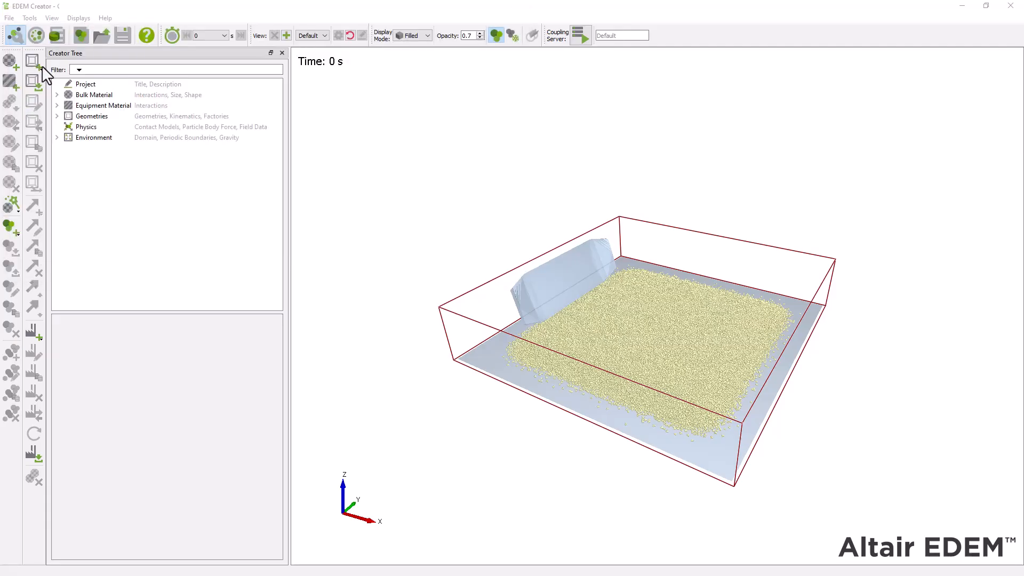
Step: Examine the Rock material, its Rock_particle shape, the equipment material, and the base and Blade geometries
{"action": "left_click", "coordinate": [57, 95]}
{"action": "left_click", "coordinate": [68, 105]}
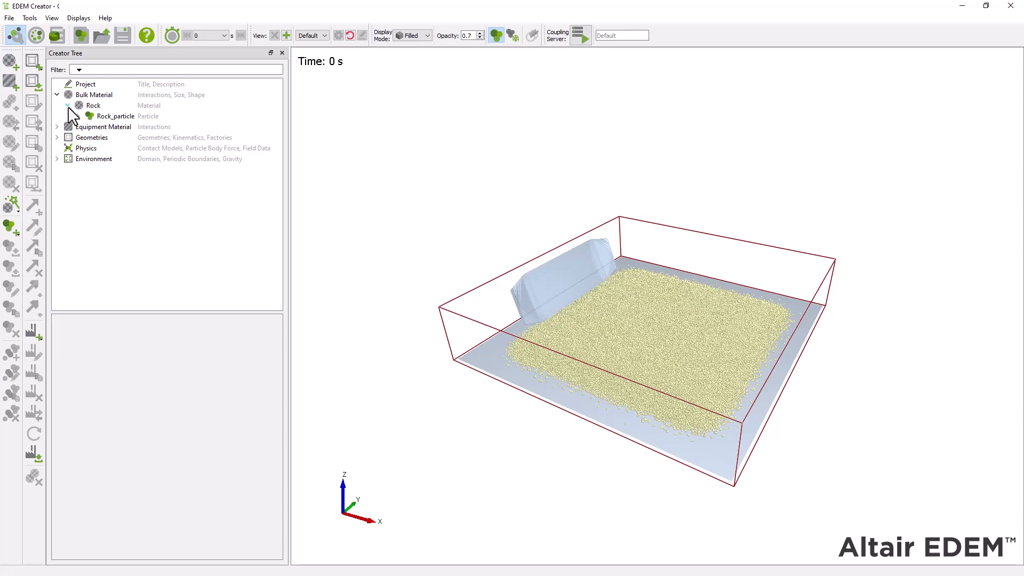
{"action": "left_click", "coordinate": [94, 106]}
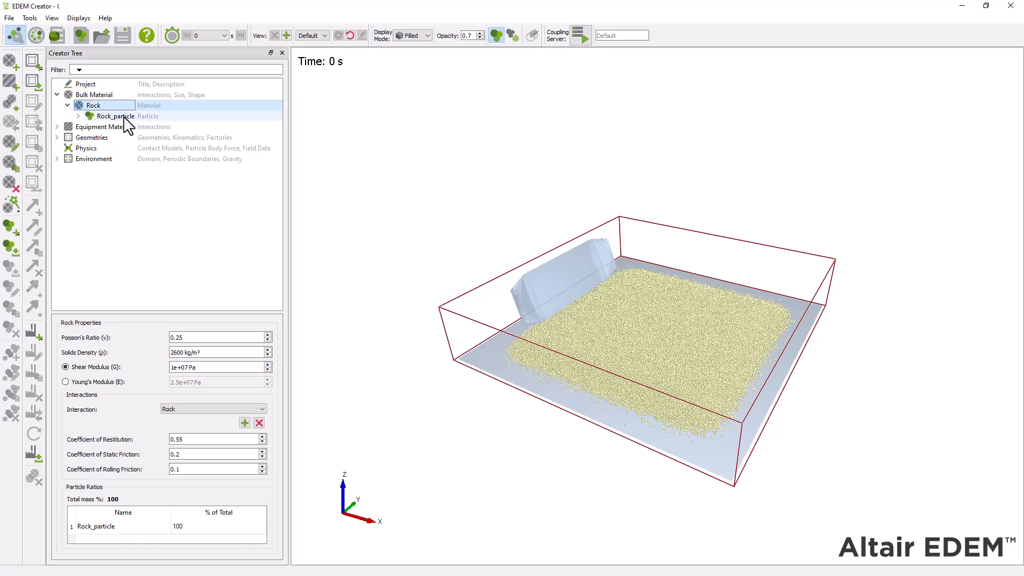
{"action": "left_click", "coordinate": [124, 118]}
{"action": "left_click", "coordinate": [57, 126]}
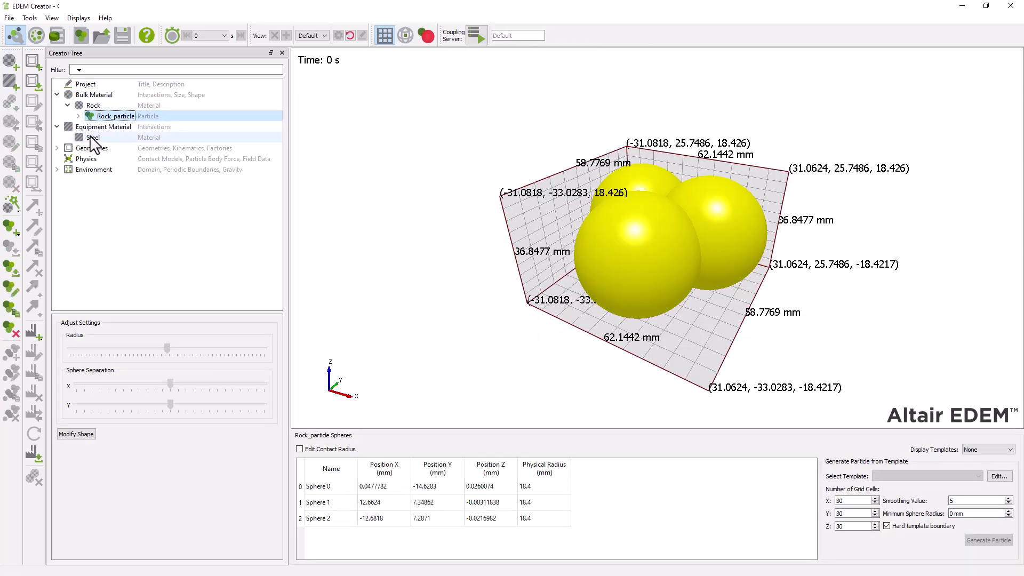
{"action": "left_click", "coordinate": [57, 148]}
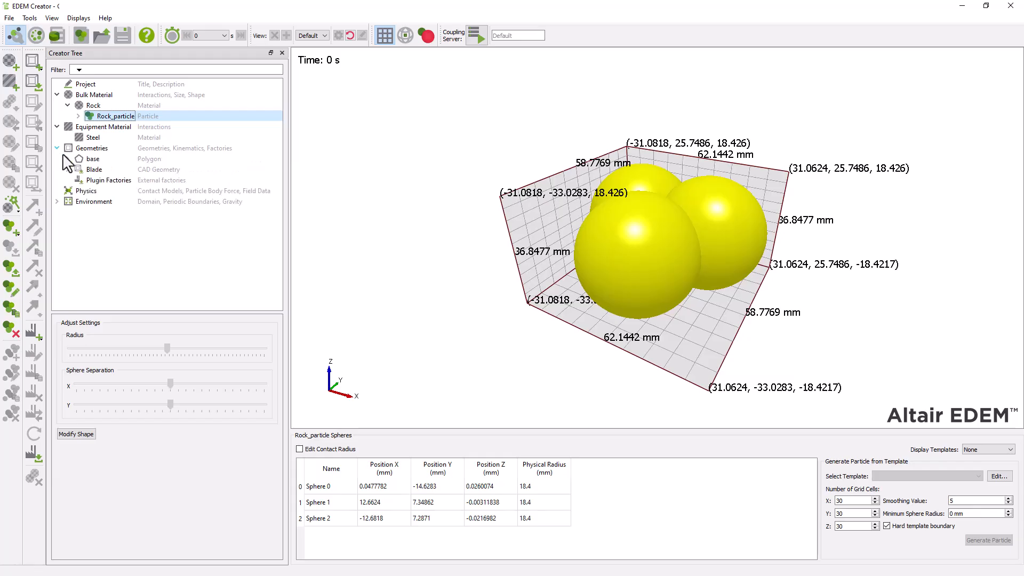
{"action": "left_click", "coordinate": [68, 159]}
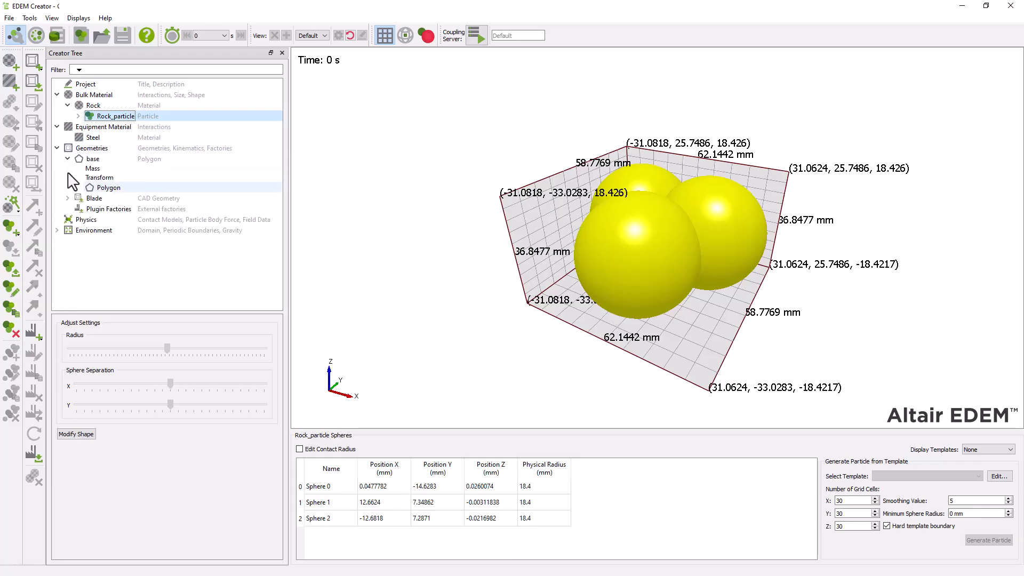
{"action": "left_click", "coordinate": [67, 198]}
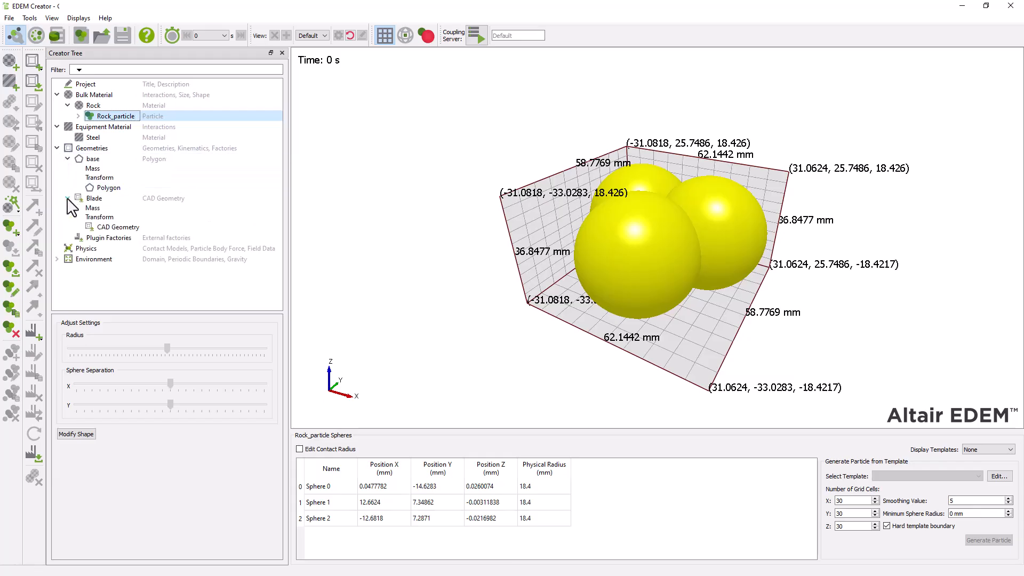
{"action": "left_click", "coordinate": [112, 159]}
Step: Add a Force Controller motion to the Blade geometry and name it Motion
{"action": "left_click", "coordinate": [145, 199]}
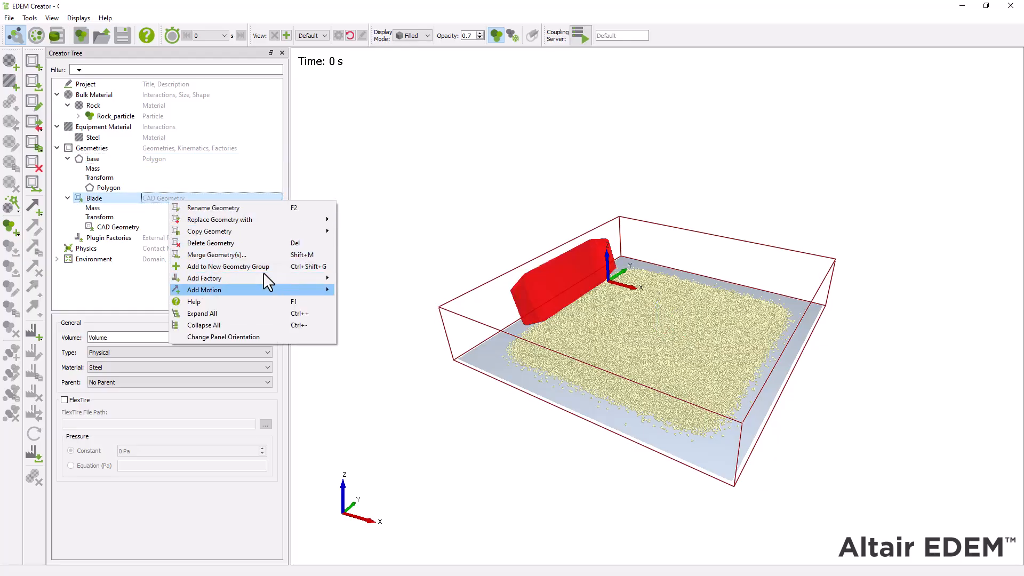
{"action": "mouse_move", "coordinate": [264, 273]}
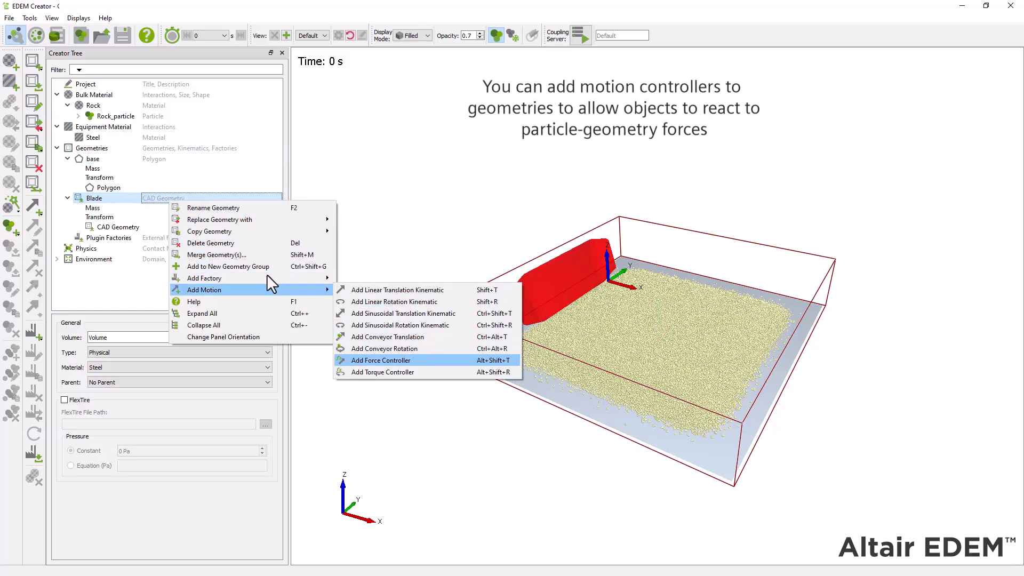
{"action": "left_click", "coordinate": [444, 363]}
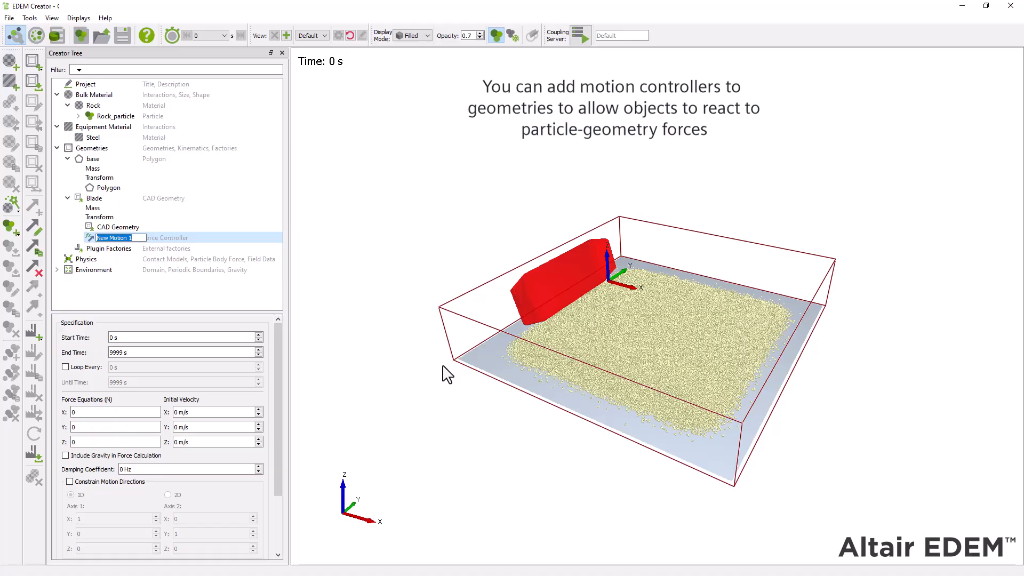
{"action": "type", "text": "Motion"}
{"action": "key", "text": "Return"}
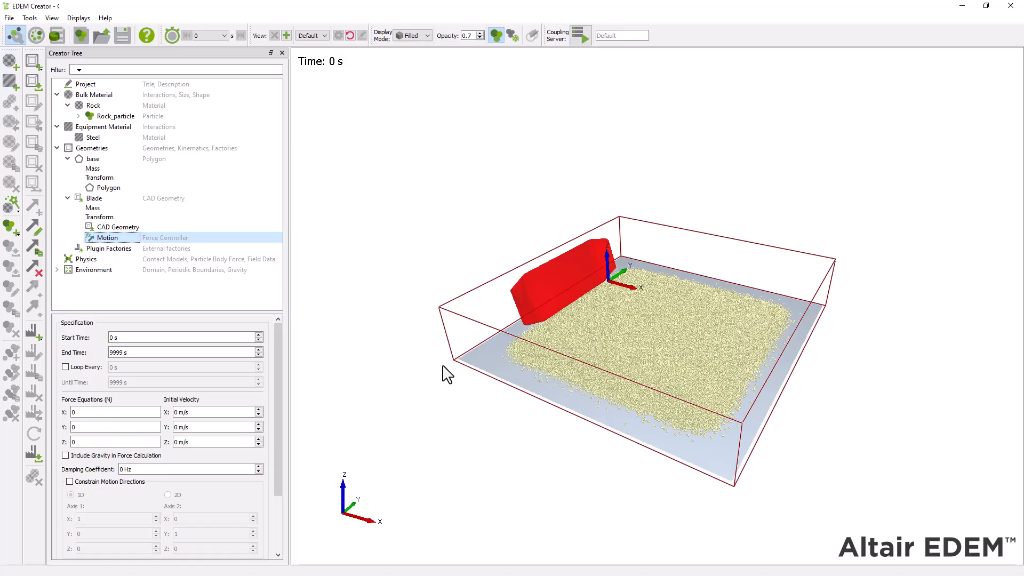
Step: Set the blade motion's X force equation to 40000 N and its initial X velocity to 1 m/s
{"action": "double_click", "coordinate": [98, 413]}
{"action": "type", "text": "40"}
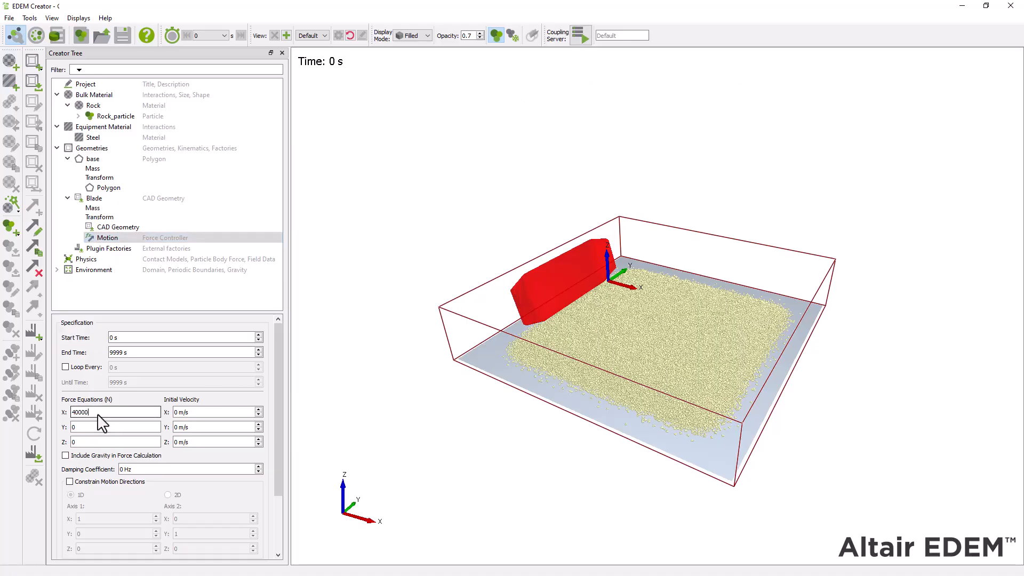
{"action": "type", "text": "000"}
{"action": "double_click", "coordinate": [177, 413]}
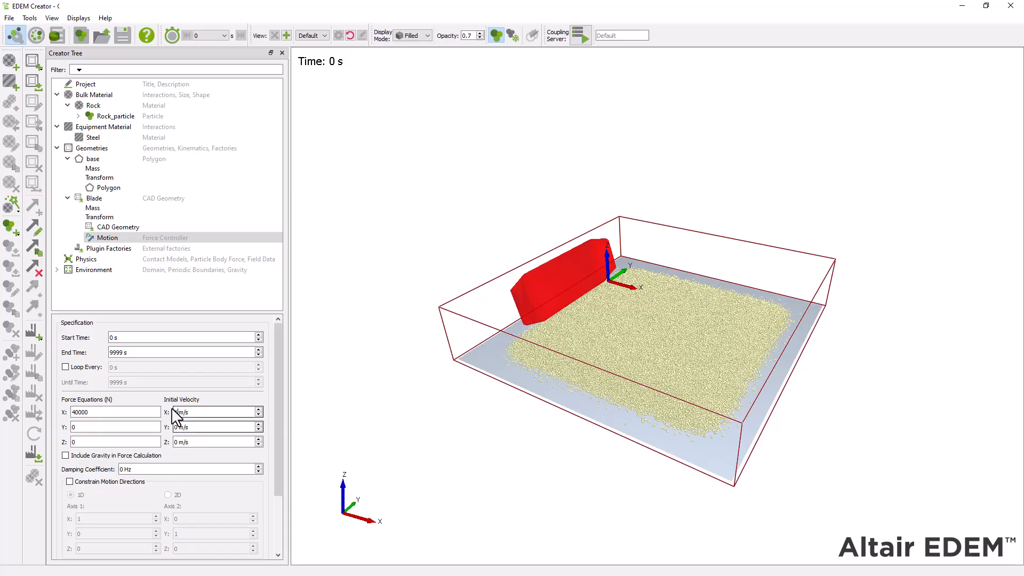
{"action": "type", "text": "1"}
Step: Constrain the blade's motion directions to 1D along the X axis
{"action": "scroll", "coordinate": [278, 435], "scroll_direction": "down", "scroll_amount": 3}
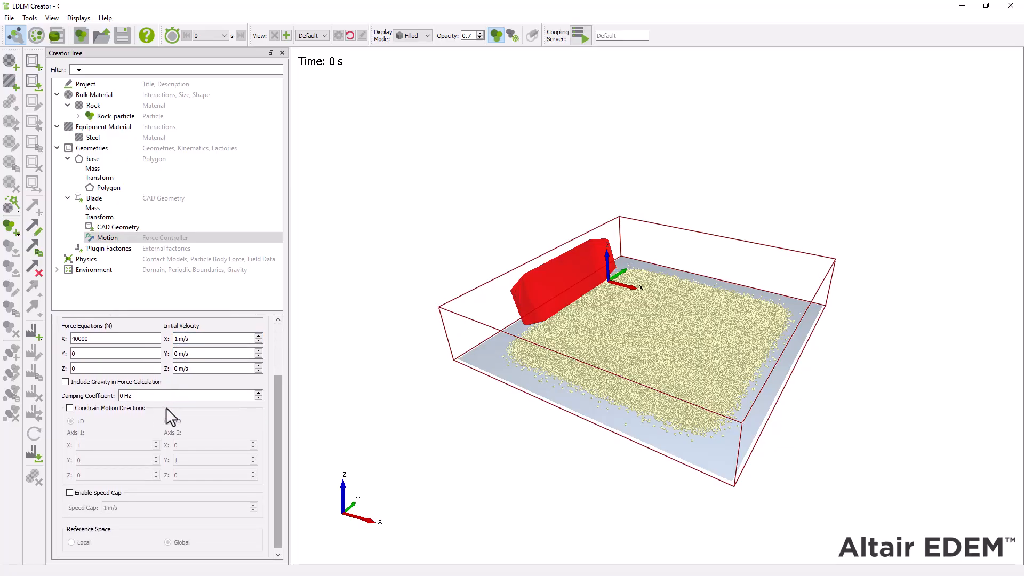
{"action": "left_click", "coordinate": [69, 409]}
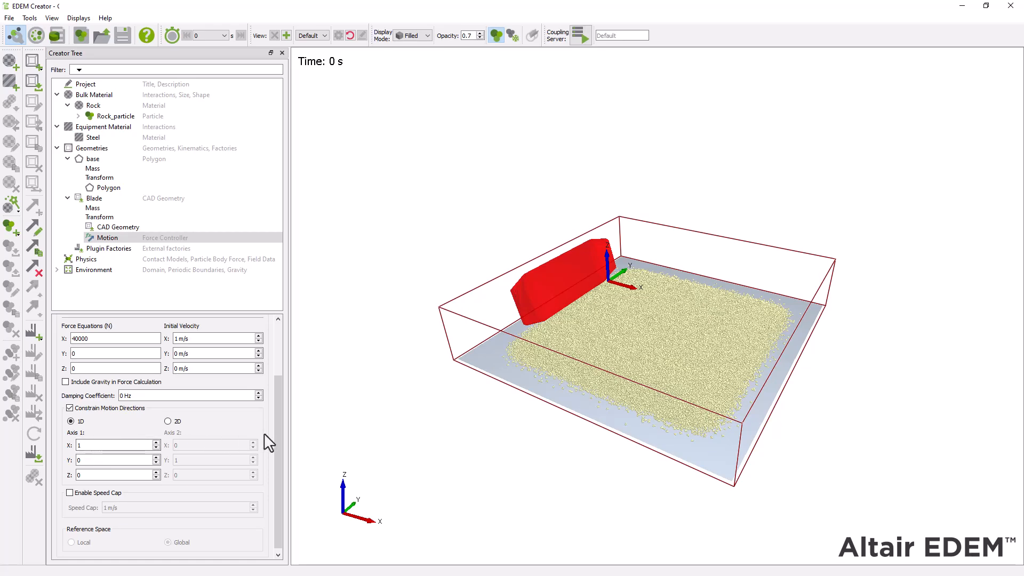
{"action": "scroll", "coordinate": [266, 437], "scroll_direction": "up", "scroll_amount": 3}
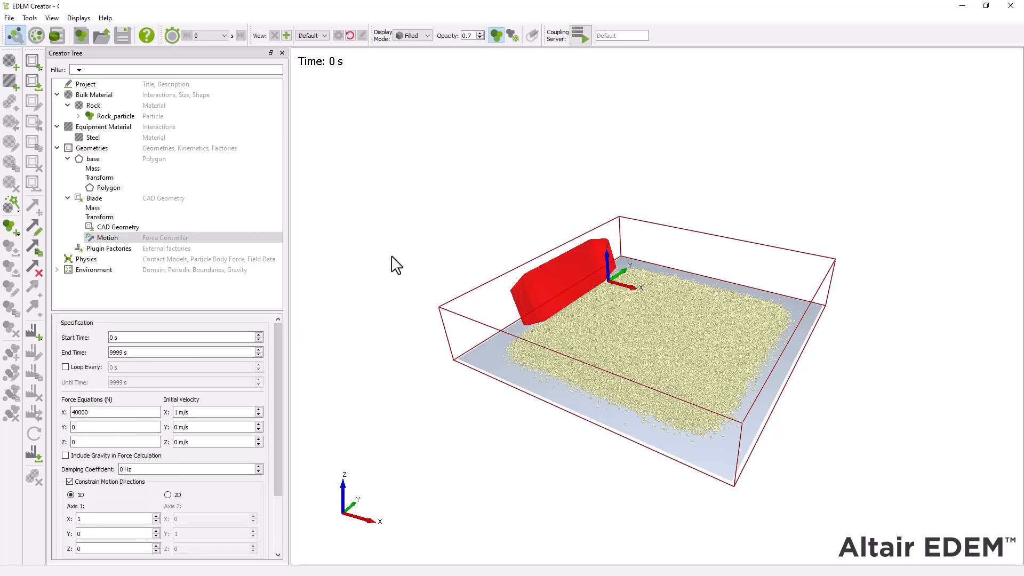
Step: Add a box geometry named Dynamic Domain
{"action": "right_click", "coordinate": [142, 149]}
{"action": "mouse_move", "coordinate": [143, 151]}
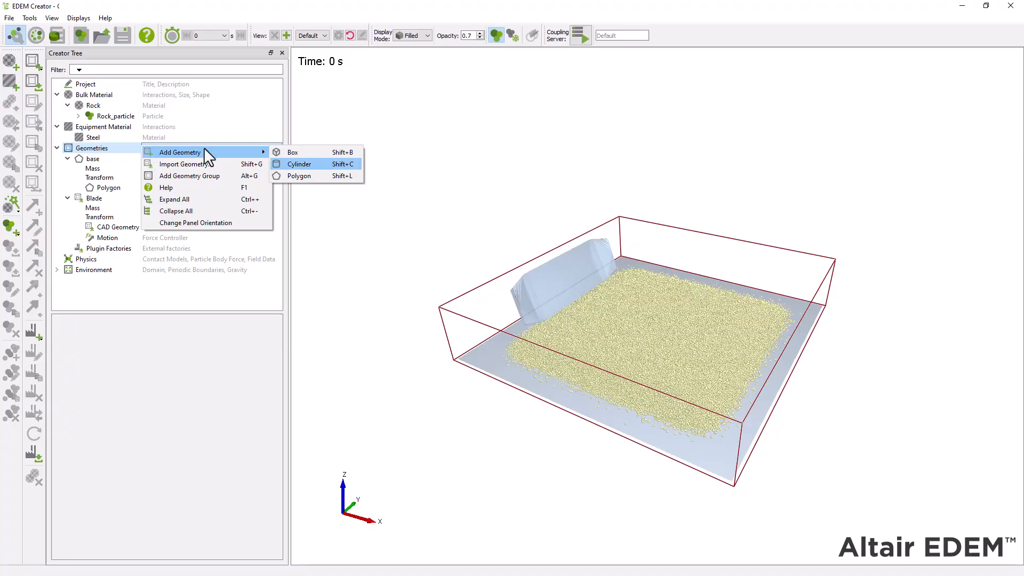
{"action": "left_click", "coordinate": [308, 153]}
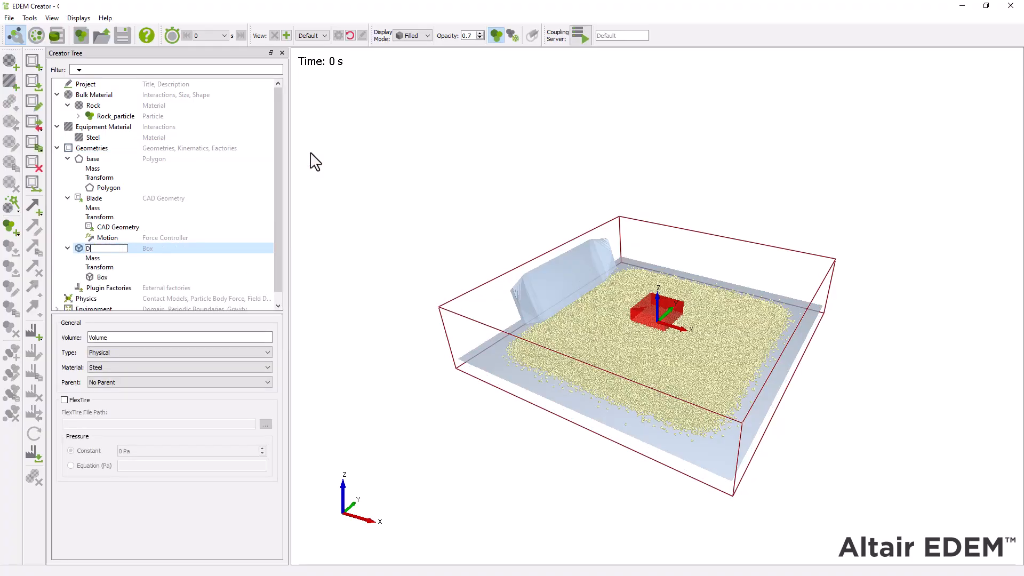
{"action": "key", "text": "Return"}
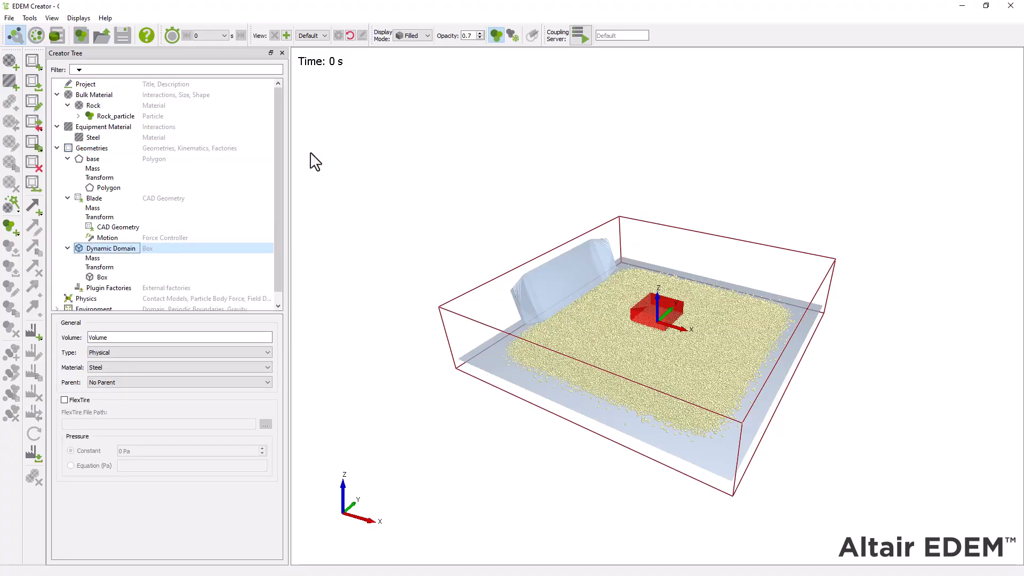
Step: Set the Dynamic Domain box lengths to 2000 mm in X, 6000 mm in Y and 1500 mm in Z
{"action": "left_click", "coordinate": [168, 277]}
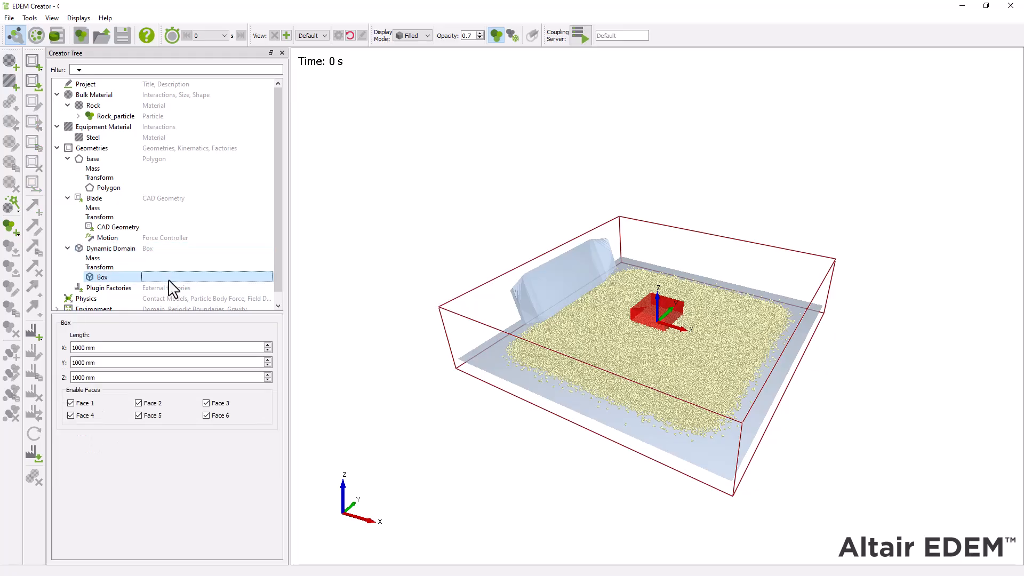
{"action": "double_click", "coordinate": [115, 347]}
{"action": "type", "text": "2"}
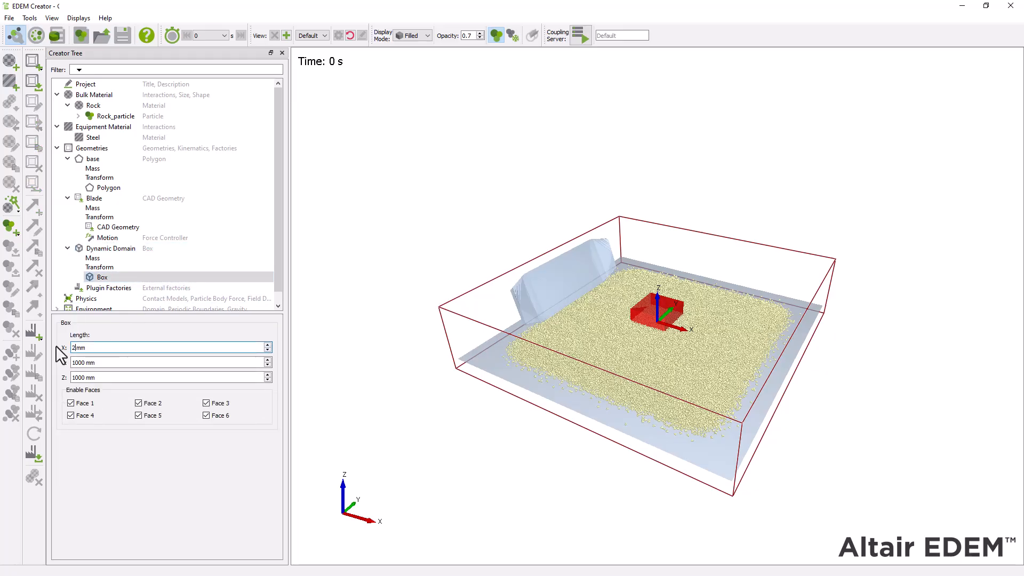
{"action": "type", "text": "000"}
{"action": "key", "text": "Tab"}
{"action": "key", "text": "Tab"}
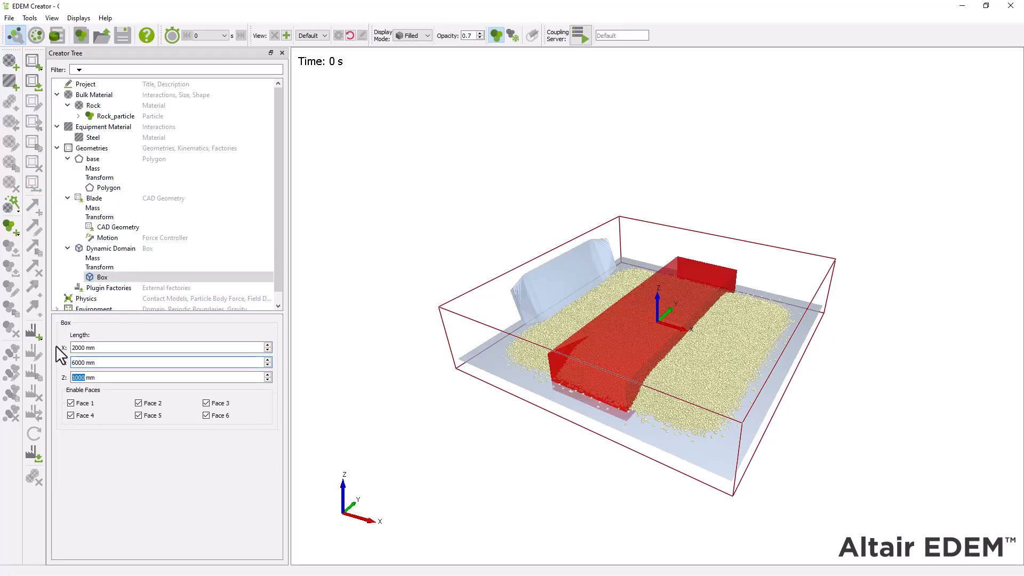
{"action": "key", "text": "Return"}
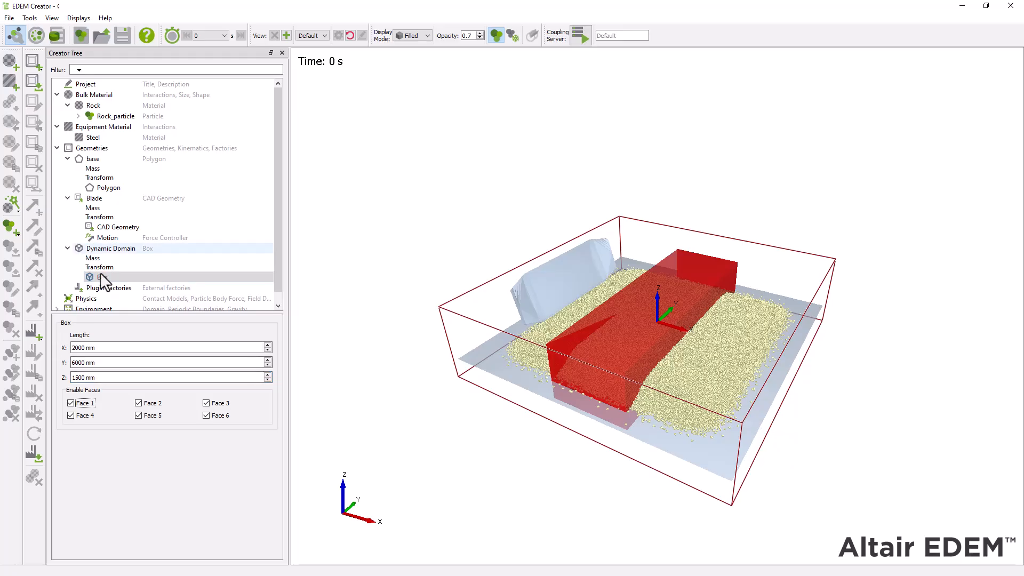
Step: Change the box geometry's type to Dynamic Domain and make Blade its parent
{"action": "left_click", "coordinate": [114, 249]}
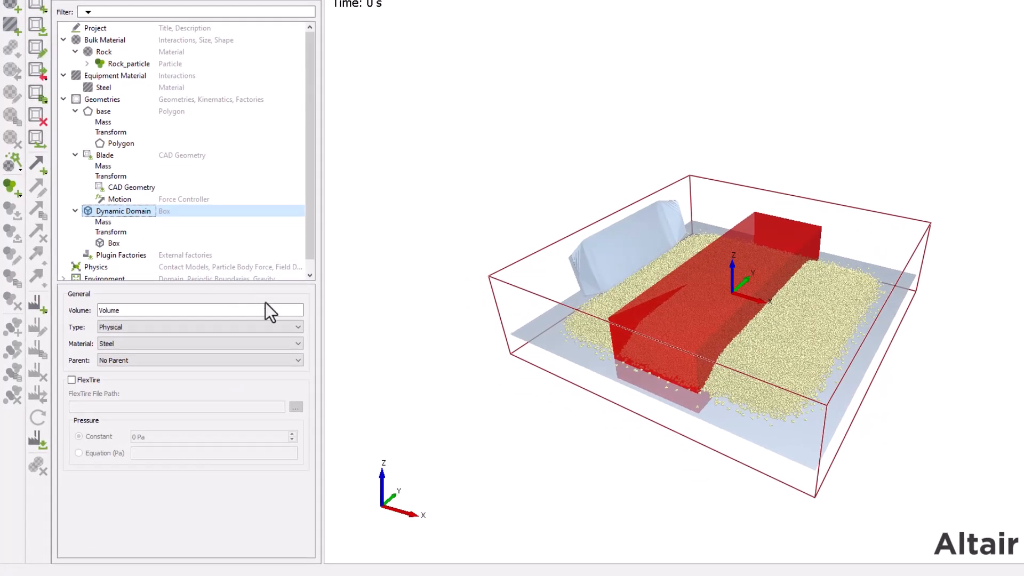
{"action": "left_click", "coordinate": [296, 326]}
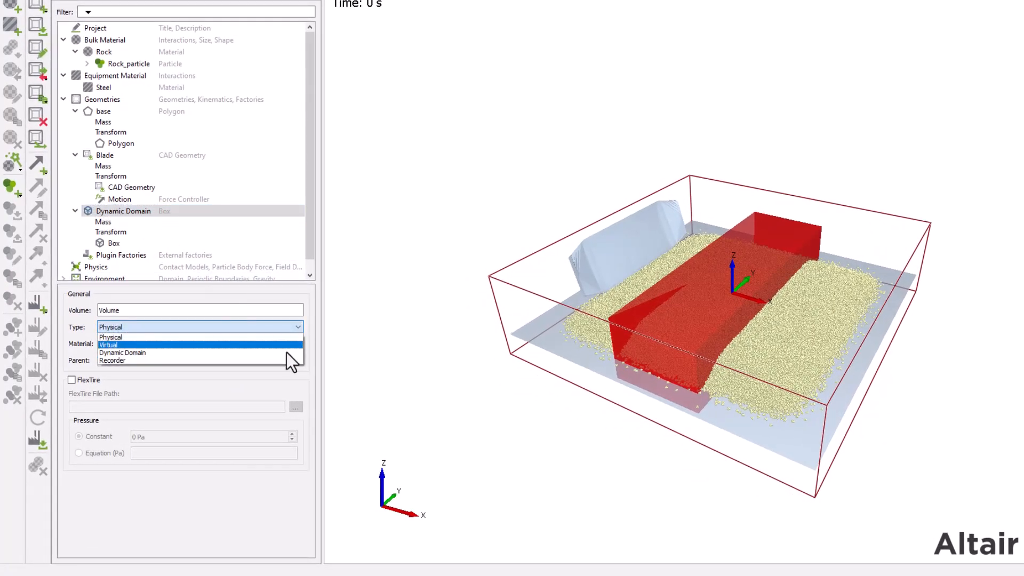
{"action": "left_click", "coordinate": [286, 352]}
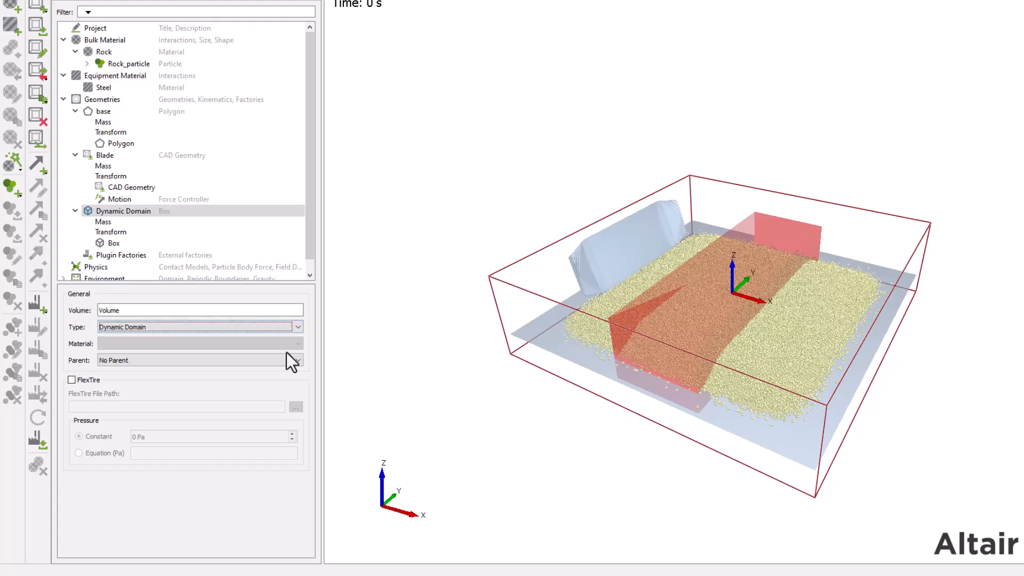
{"action": "left_click", "coordinate": [297, 361]}
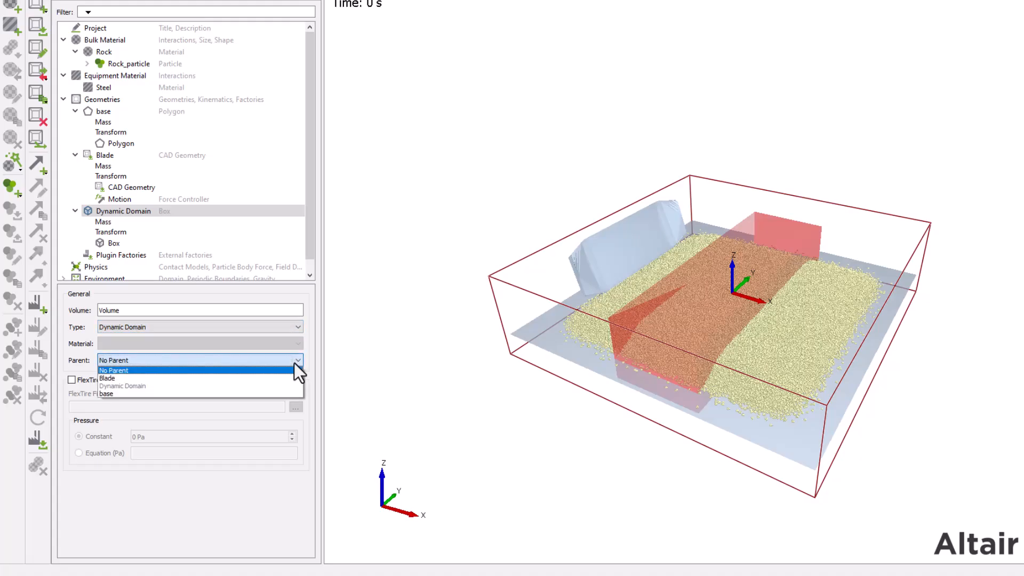
{"action": "left_click", "coordinate": [294, 378]}
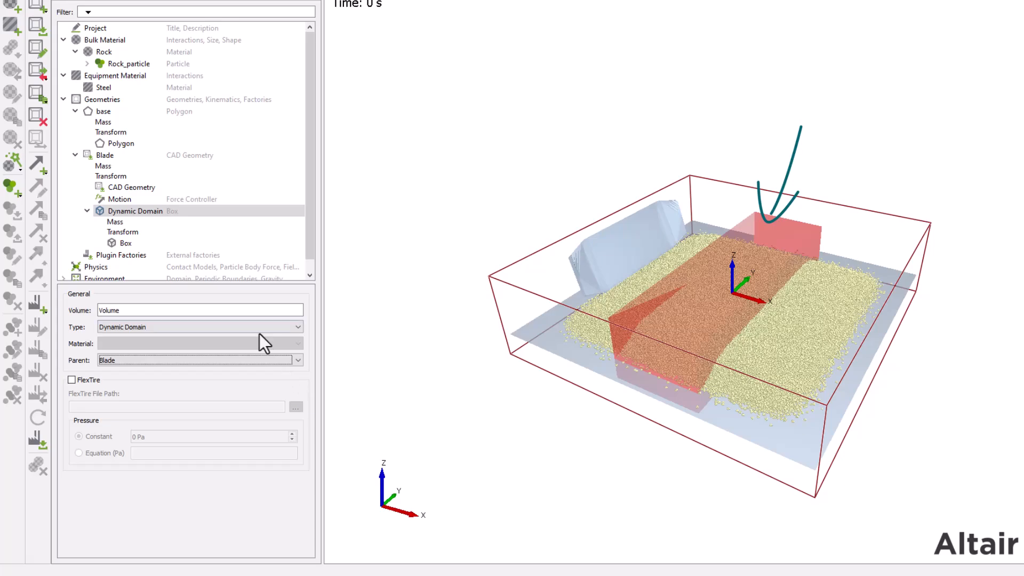
Step: Position the Dynamic Domain box at X -1800 mm in the global reference space
{"action": "left_click", "coordinate": [188, 247]}
{"action": "left_click", "coordinate": [162, 230]}
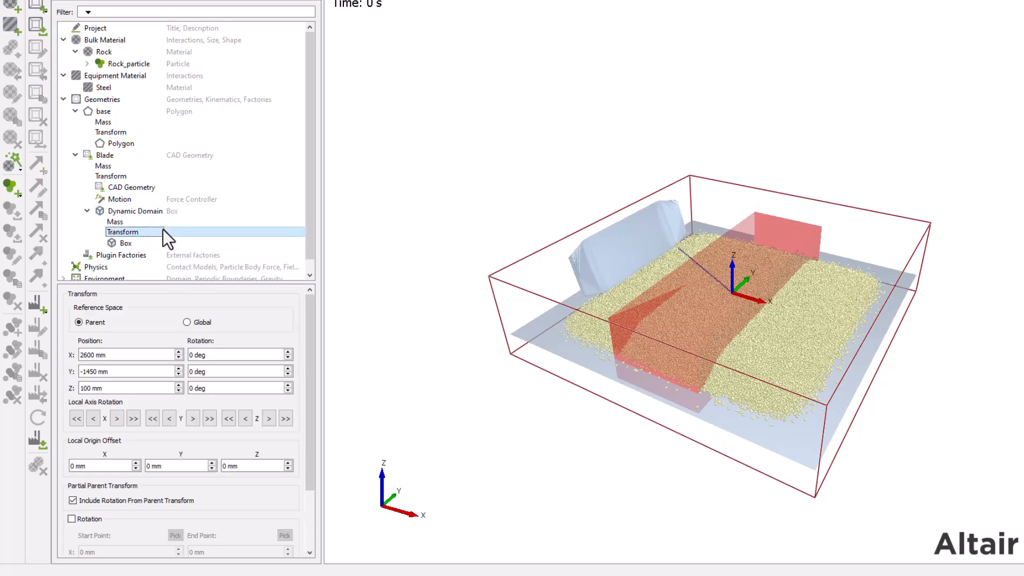
{"action": "left_click", "coordinate": [116, 353]}
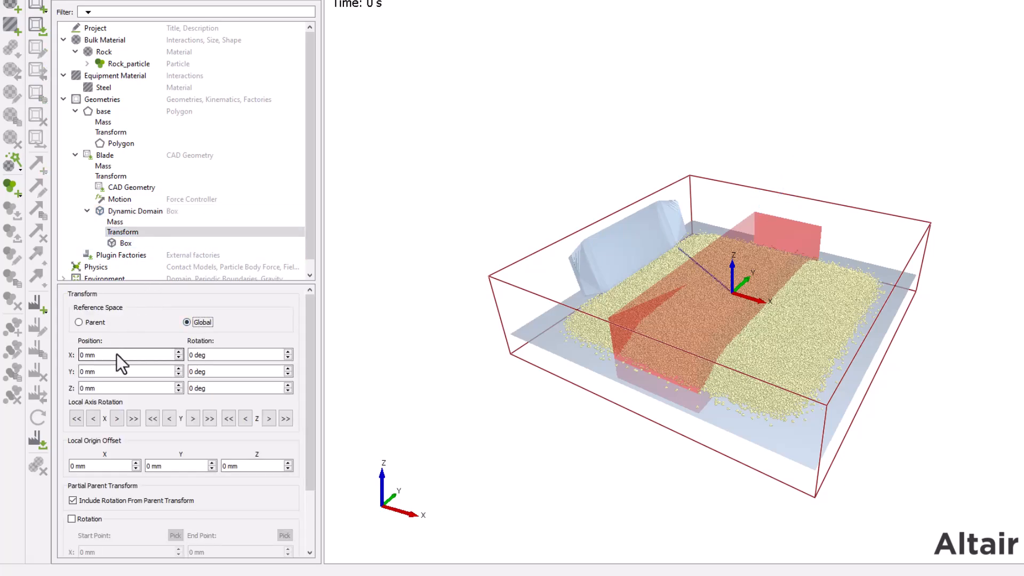
{"action": "type", "text": "-1800"}
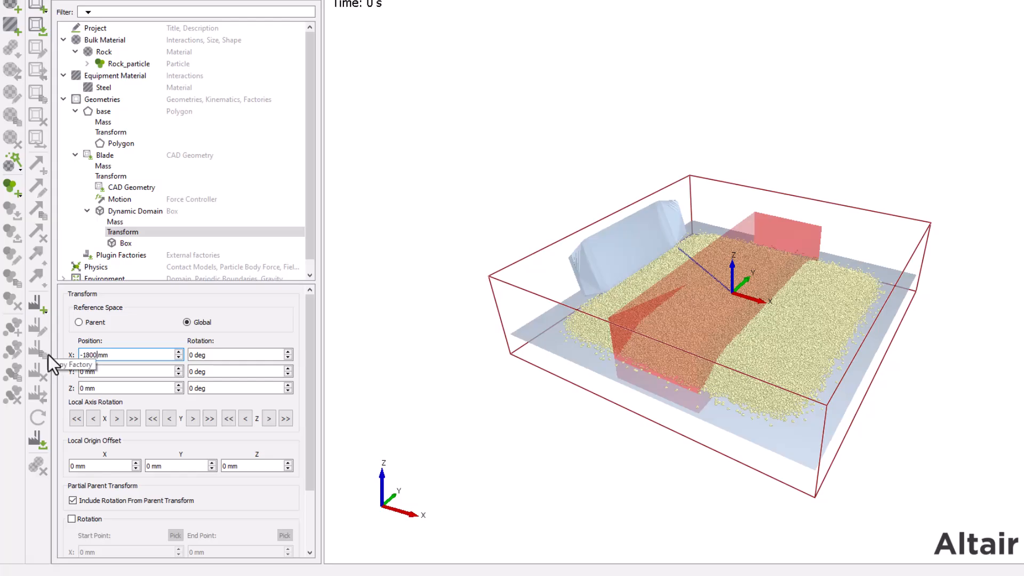
{"action": "key", "text": "Return"}
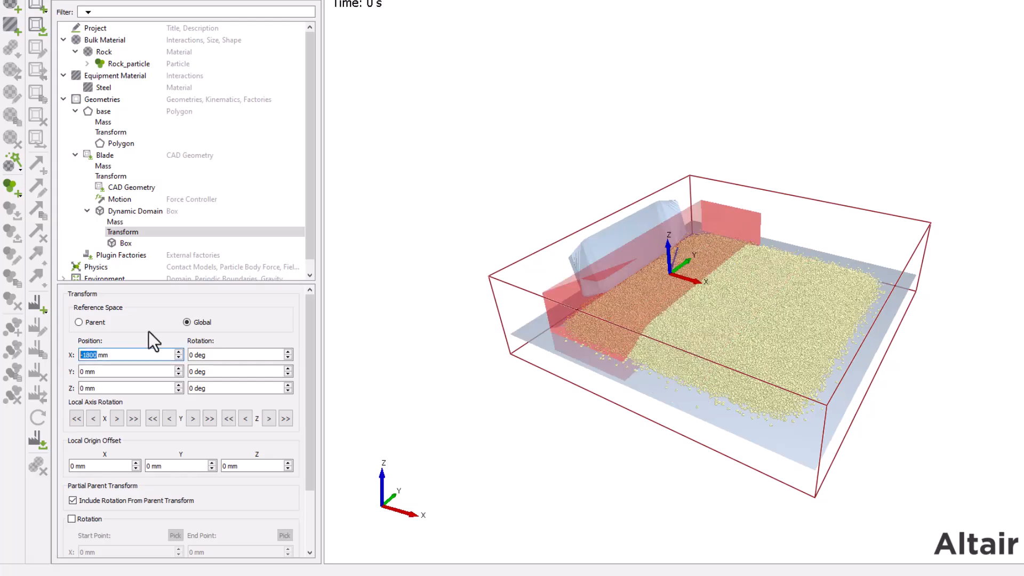
{"action": "left_click_drag", "start_coordinate": [614, 415], "coordinate": [837, 402]}
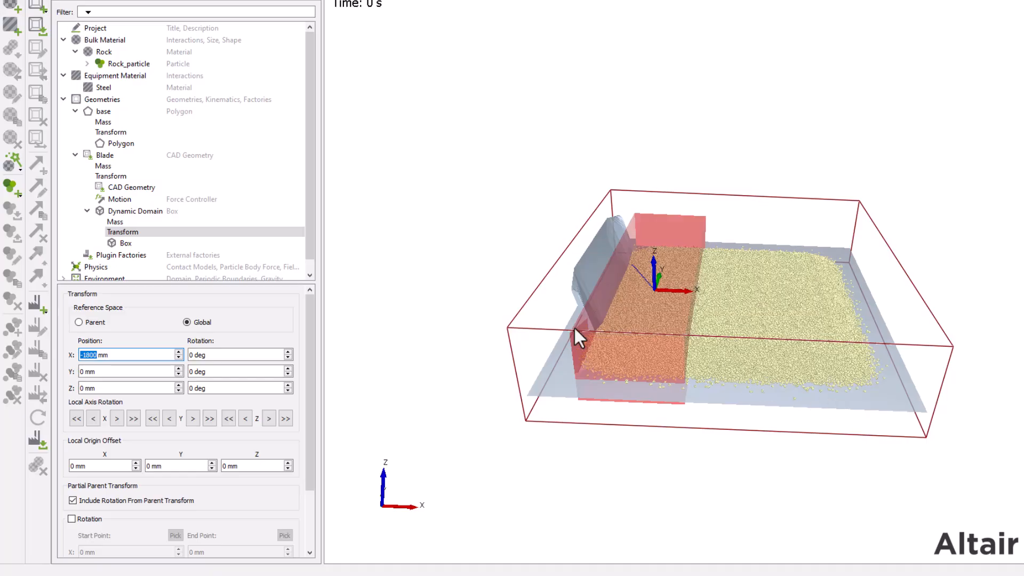
Step: Set the starting state in the environment's Dynamic Domain settings to Freeze all Particles outside of Dynamic Domains
{"action": "left_click", "coordinate": [155, 211]}
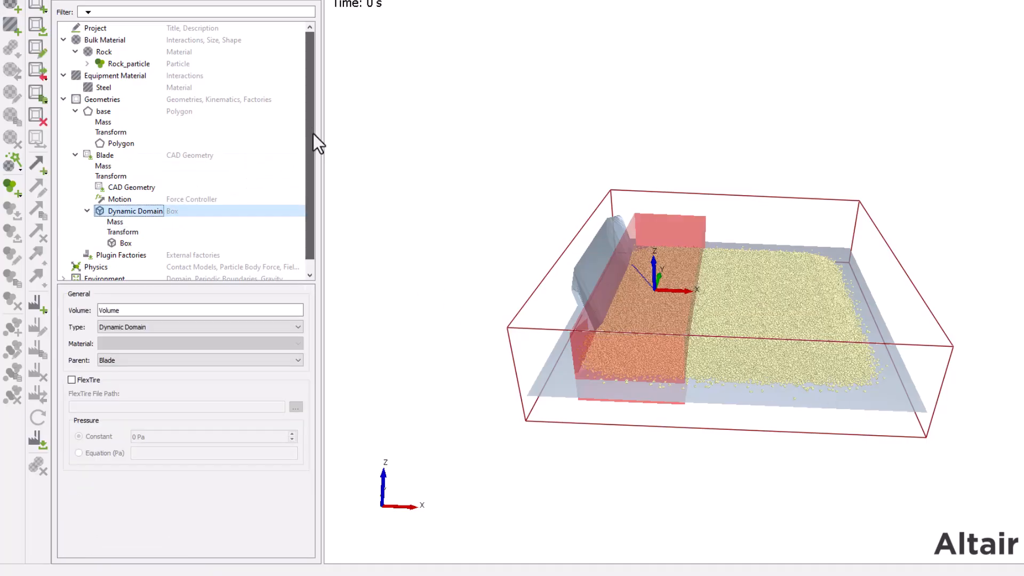
{"action": "scroll", "coordinate": [313, 134], "scroll_direction": "down", "scroll_amount": 1}
{"action": "left_click", "coordinate": [91, 267]}
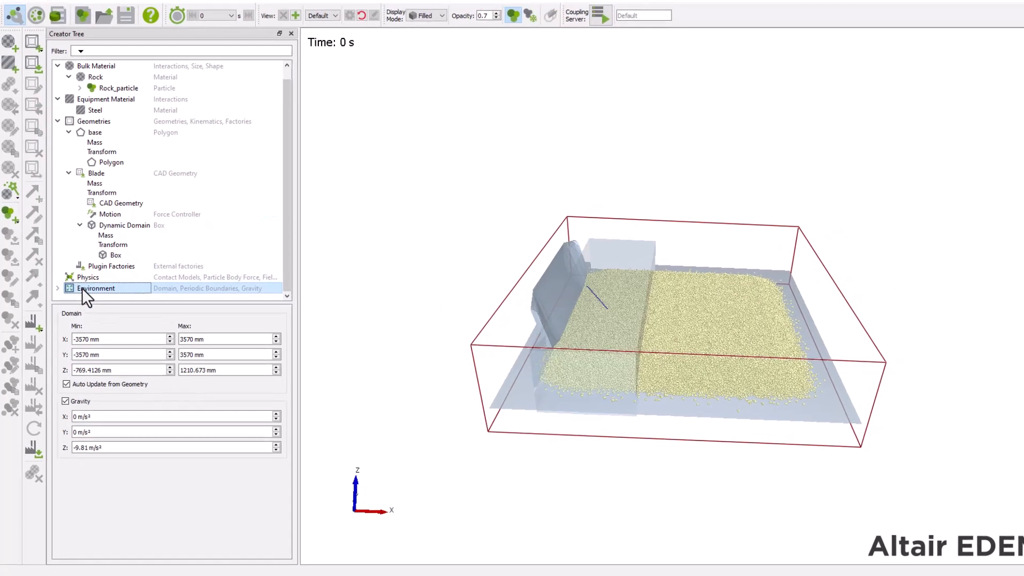
{"action": "left_click", "coordinate": [69, 181]}
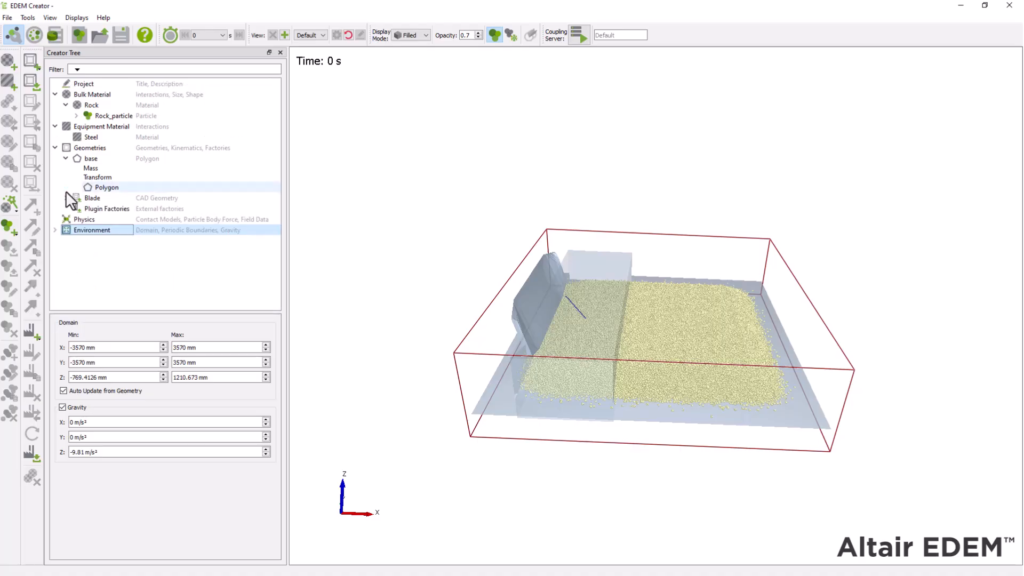
{"action": "left_click", "coordinate": [54, 229]}
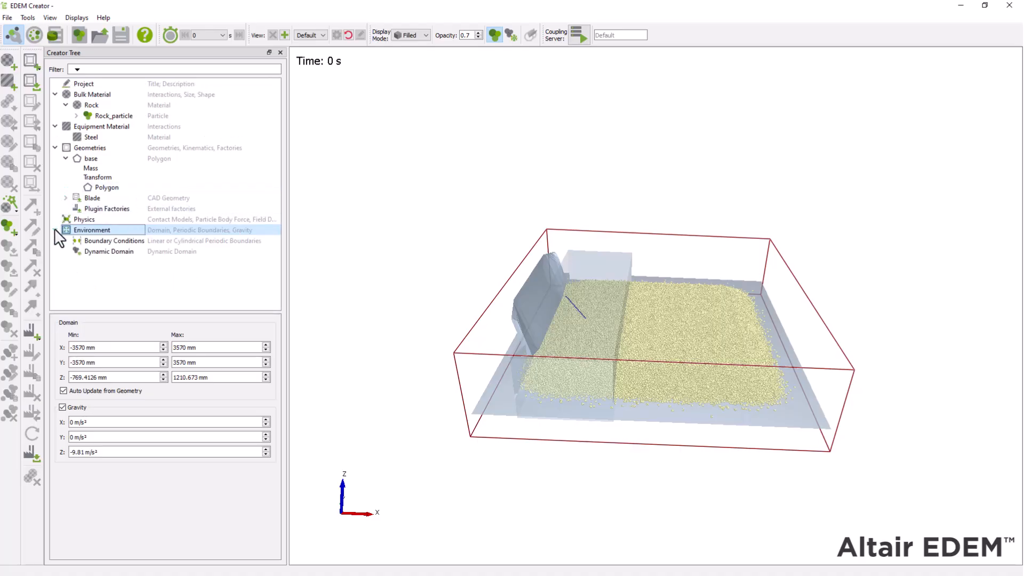
{"action": "left_click", "coordinate": [108, 252]}
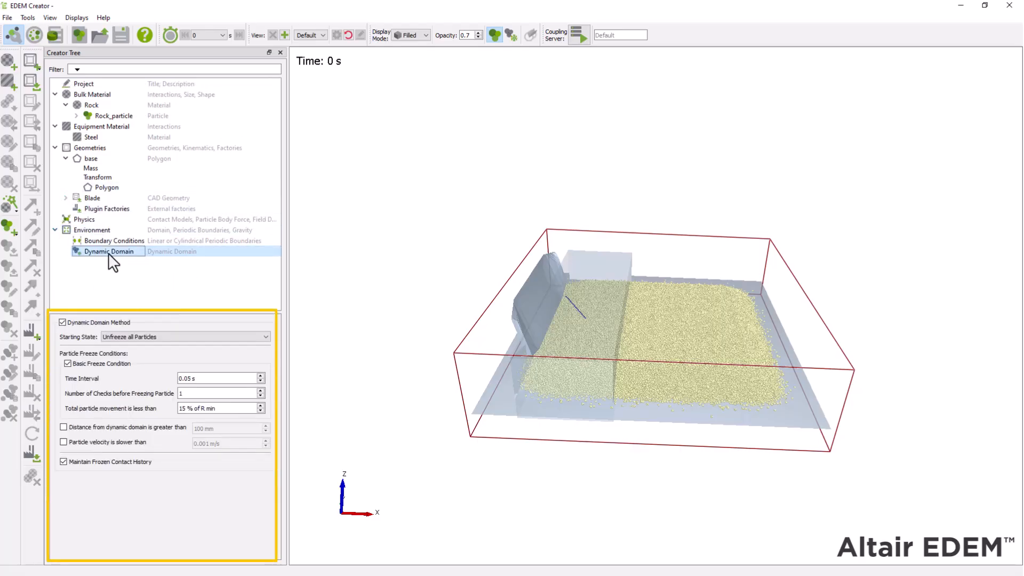
{"action": "left_click", "coordinate": [262, 337]}
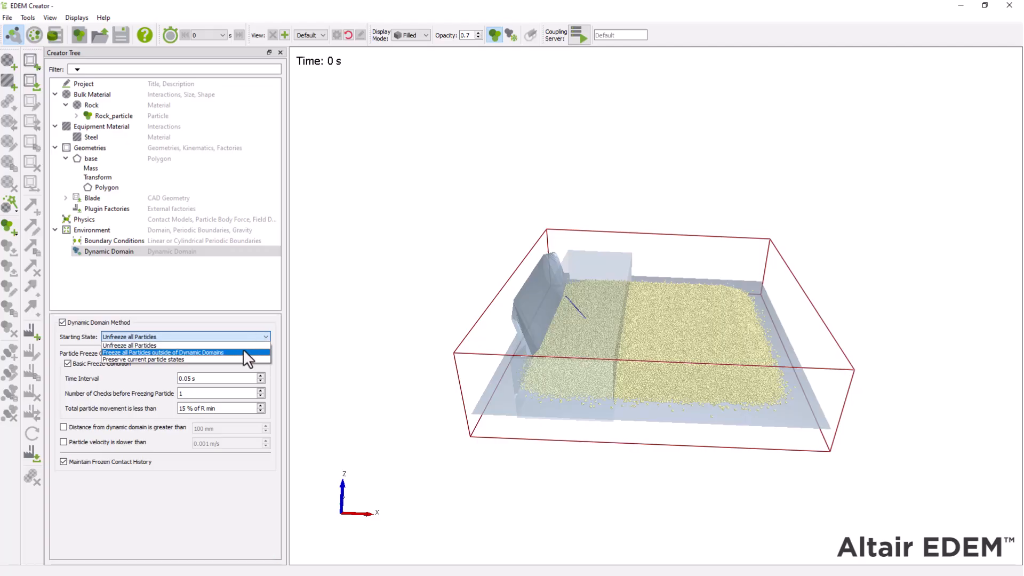
{"action": "left_click", "coordinate": [241, 352]}
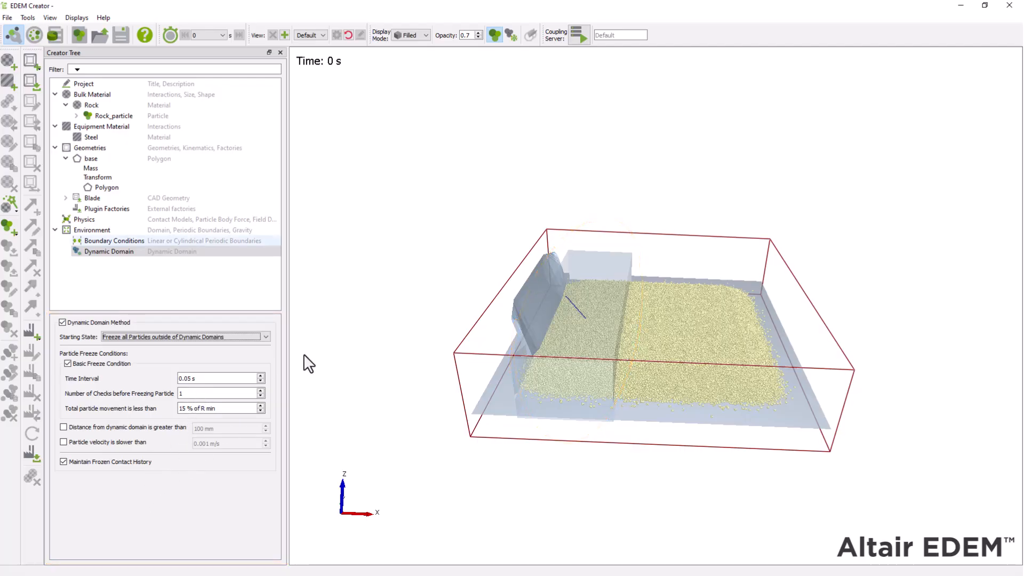
Step: Save the simulation setup and switch to the Simulator
{"action": "left_click", "coordinate": [120, 38]}
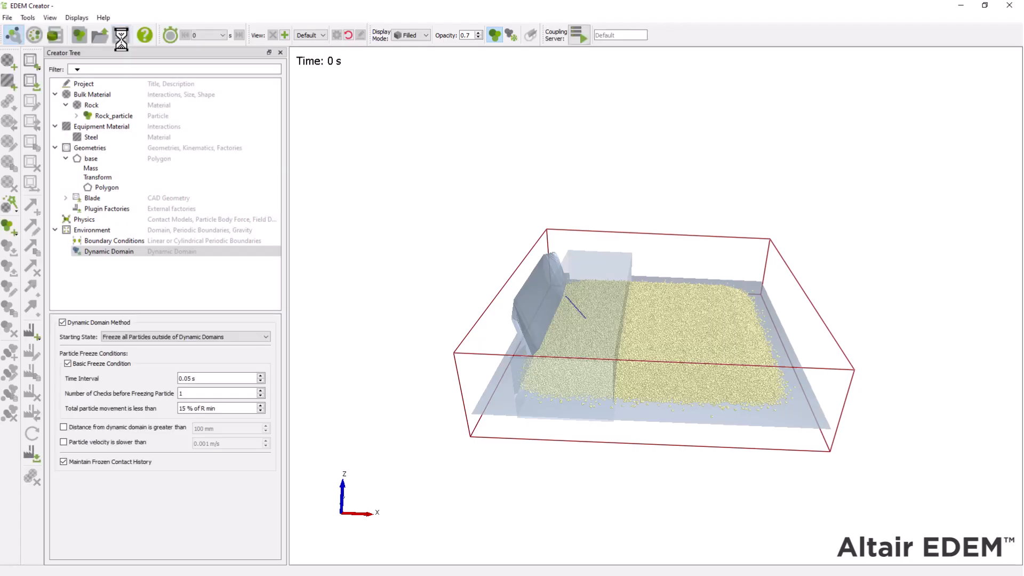
{"action": "left_click", "coordinate": [40, 39]}
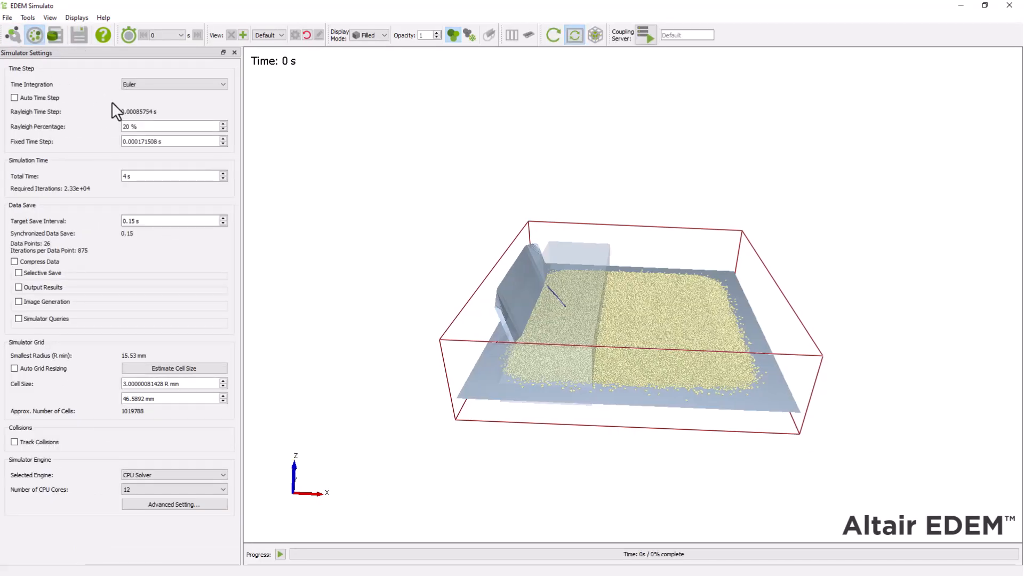
Step: Set the simulation timing to 20 % of the Rayleigh time step, 3 s total time and a 0.15 s target save interval
{"action": "left_click", "coordinate": [126, 126]}
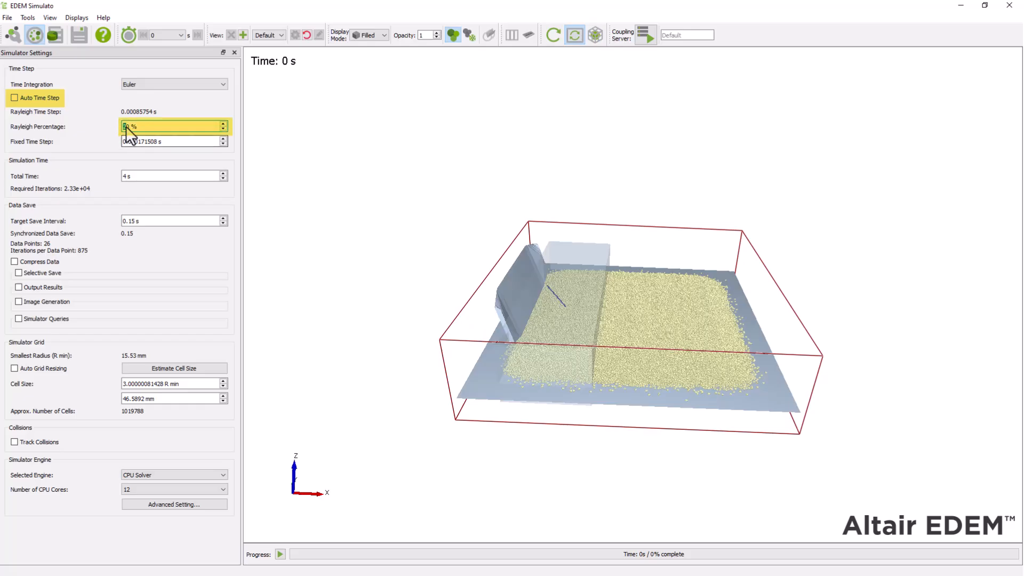
{"action": "left_click_drag", "start_coordinate": [126, 176], "coordinate": [118, 170]}
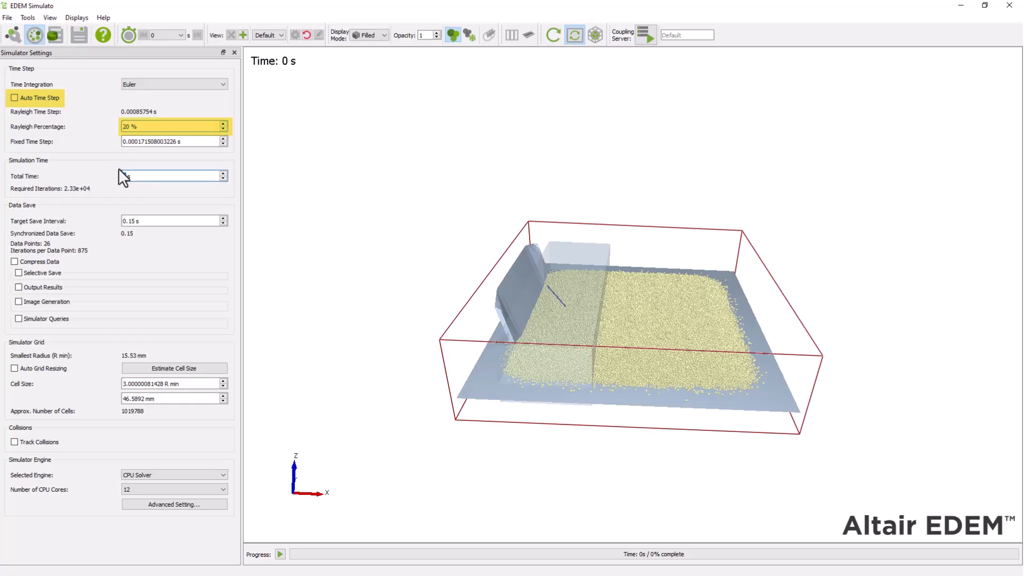
{"action": "type", "text": "3"}
{"action": "left_click", "coordinate": [147, 222]}
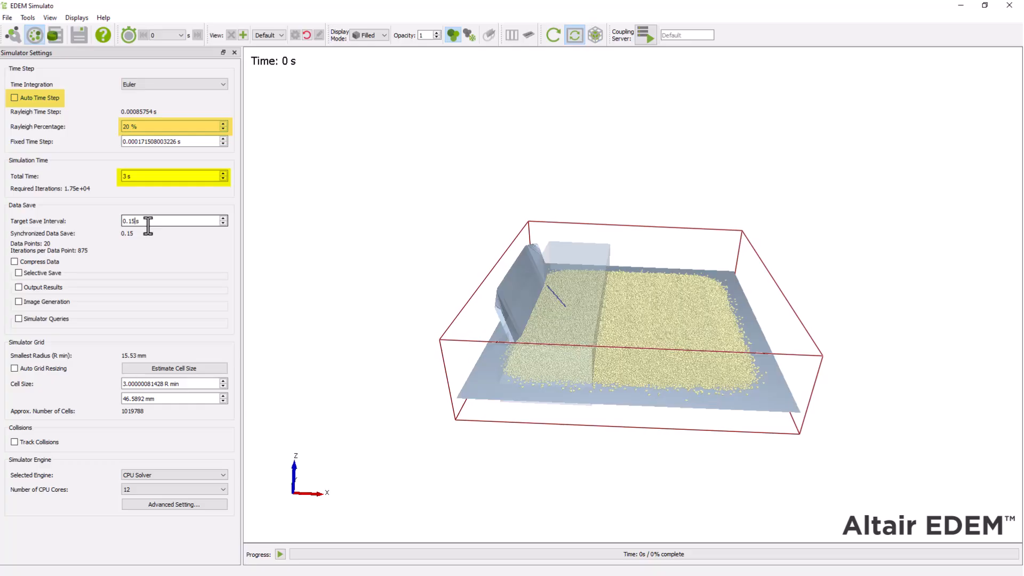
Step: Set the simulator grid cell size to 3 R min and keep CPU Solver as the simulation engine
{"action": "key", "text": "Tab"}
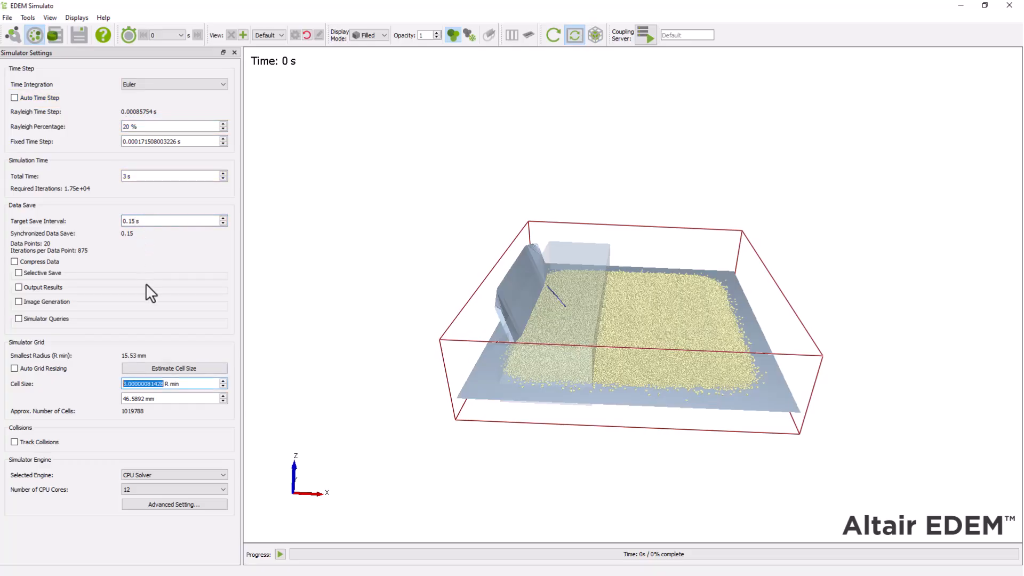
{"action": "type", "text": "3"}
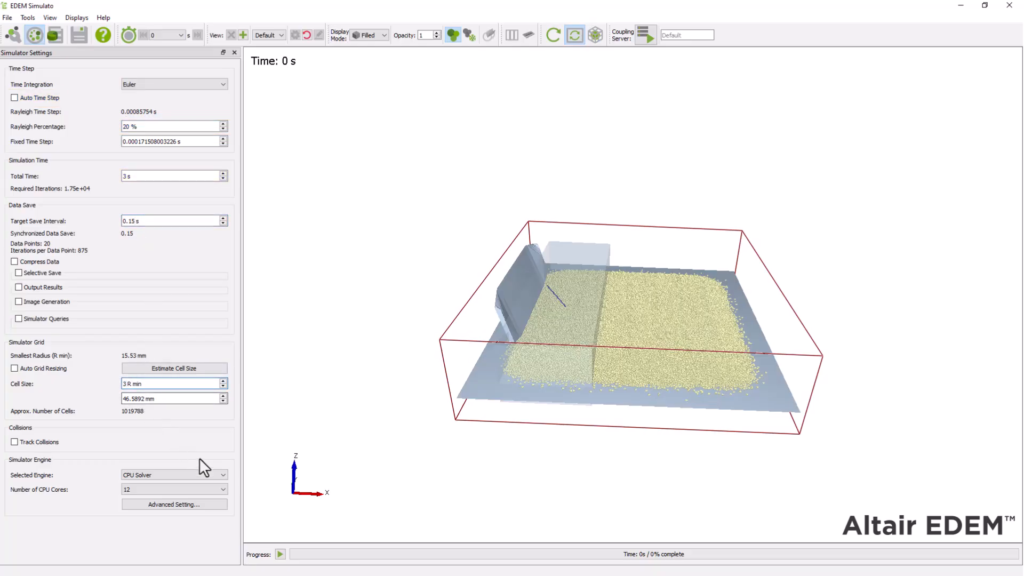
{"action": "left_click", "coordinate": [216, 475]}
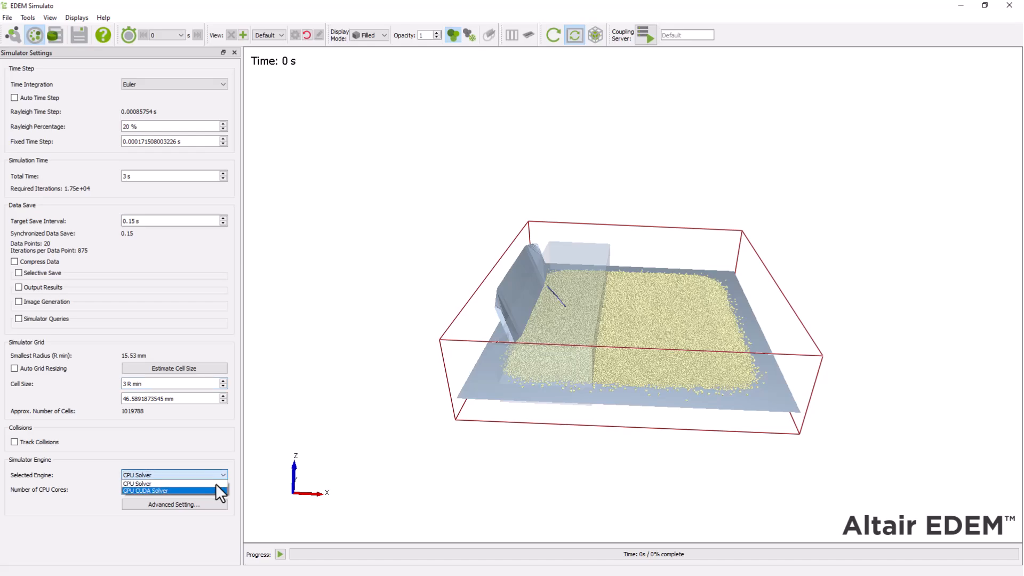
{"action": "left_click", "coordinate": [215, 484]}
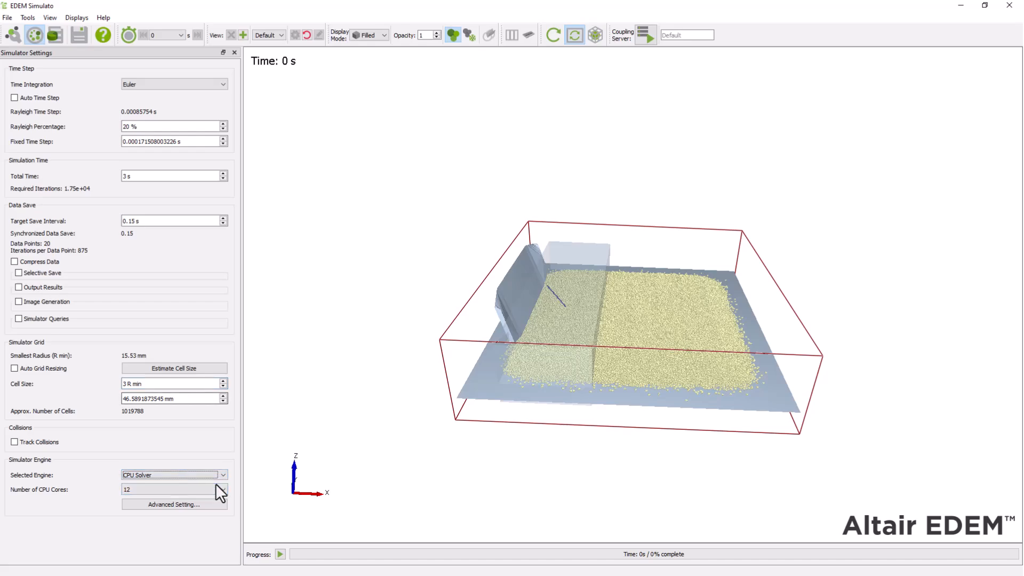
{"action": "right_click", "coordinate": [744, 43]}
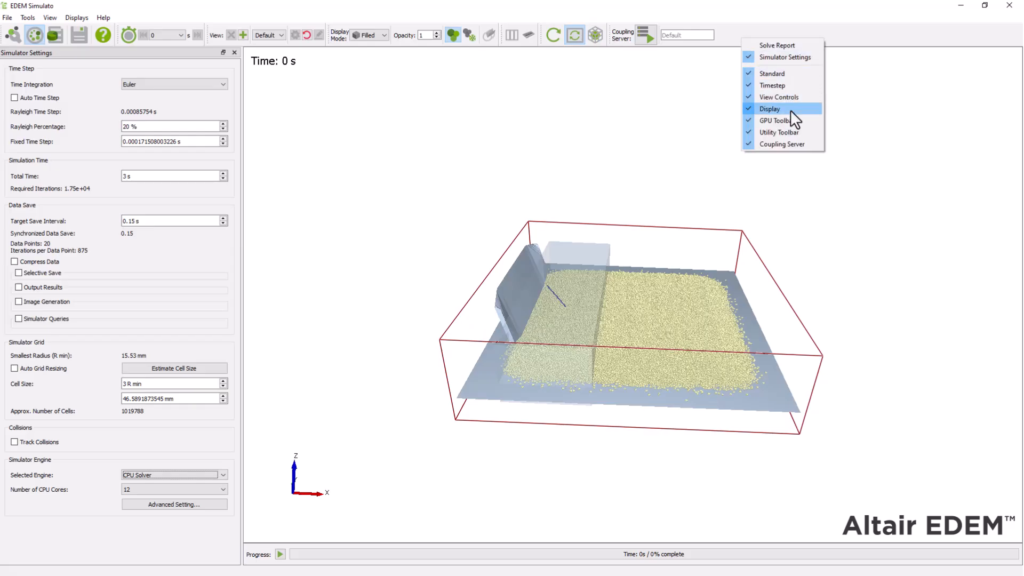
{"action": "left_click", "coordinate": [790, 110]}
{"action": "right_click", "coordinate": [725, 37]}
{"action": "left_click", "coordinate": [778, 106]}
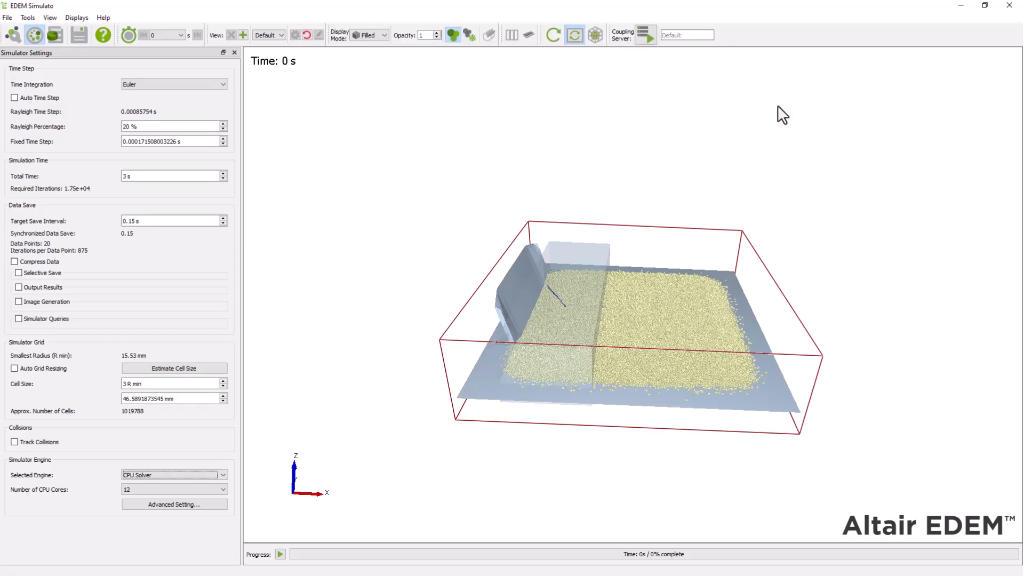
Step: Run the simulation to completion, refreshing the particle view manually while it solves
{"action": "left_click", "coordinate": [280, 554]}
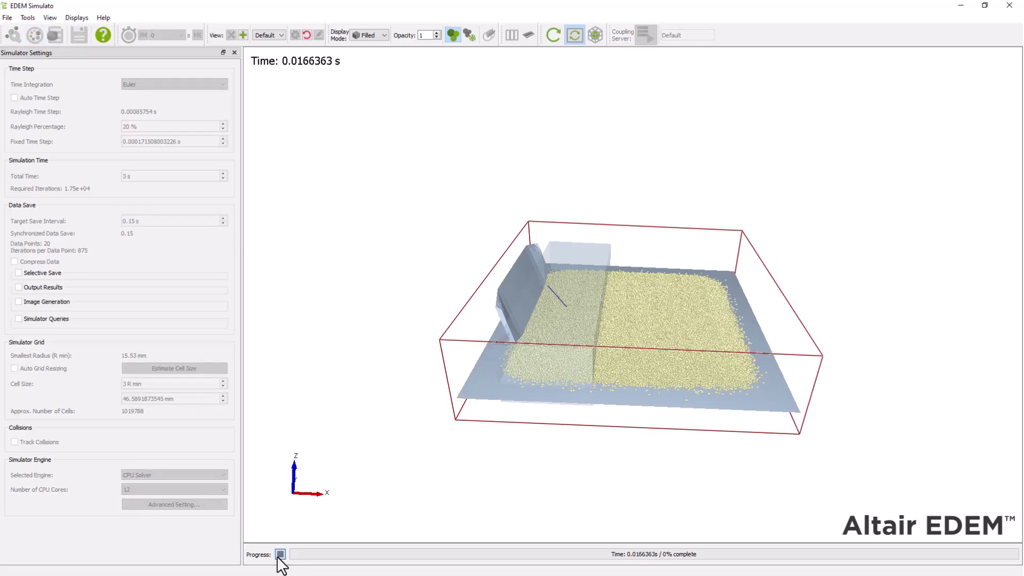
{"action": "left_click", "coordinate": [554, 41]}
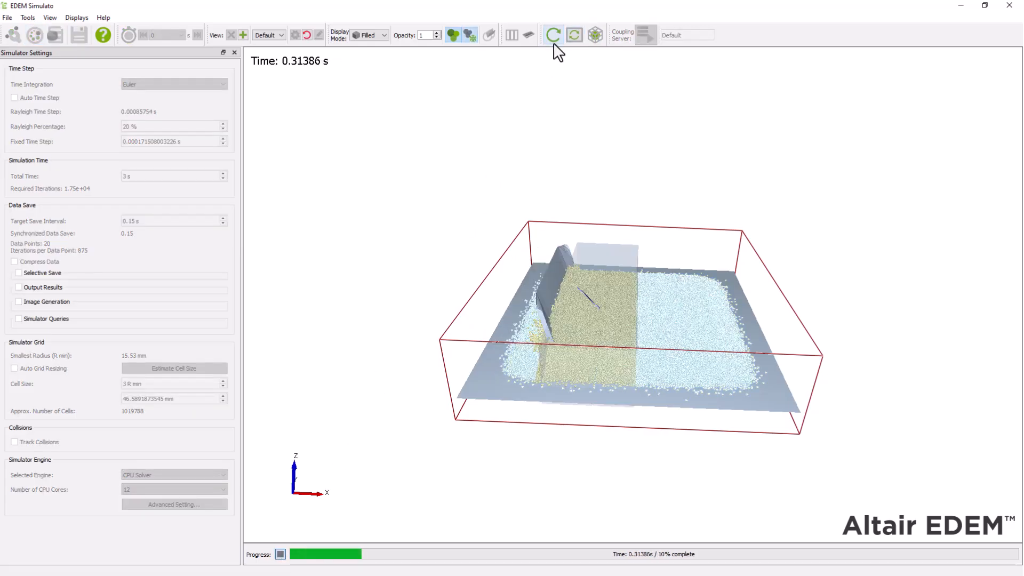
{"action": "left_click", "coordinate": [556, 36]}
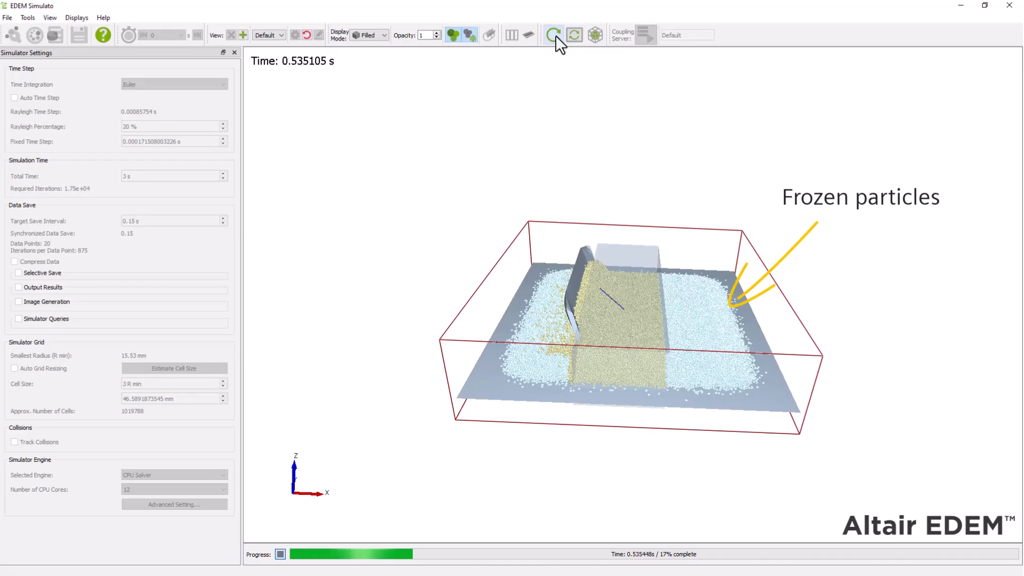
{"action": "left_click", "coordinate": [555, 36]}
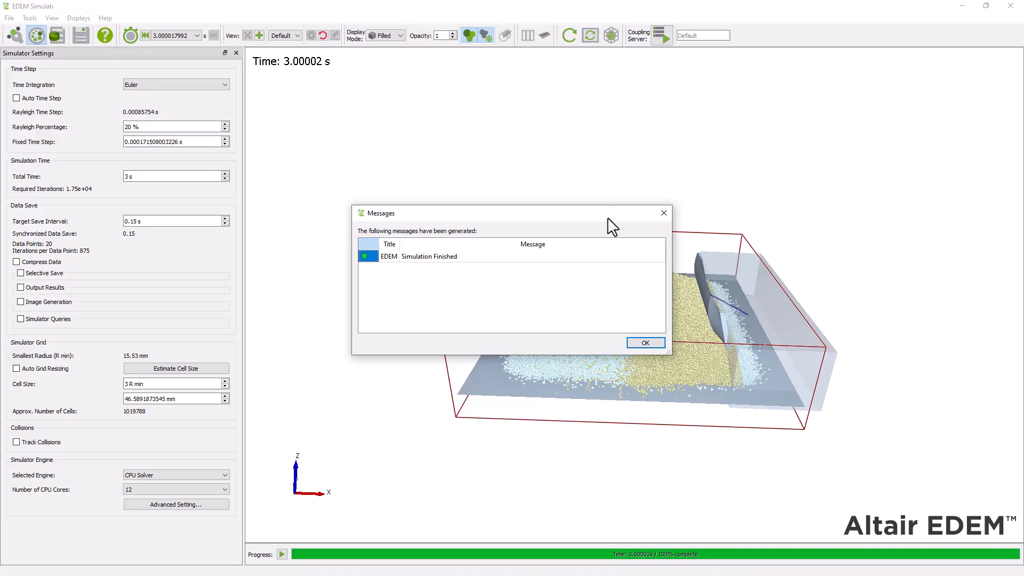
{"action": "left_click", "coordinate": [642, 342]}
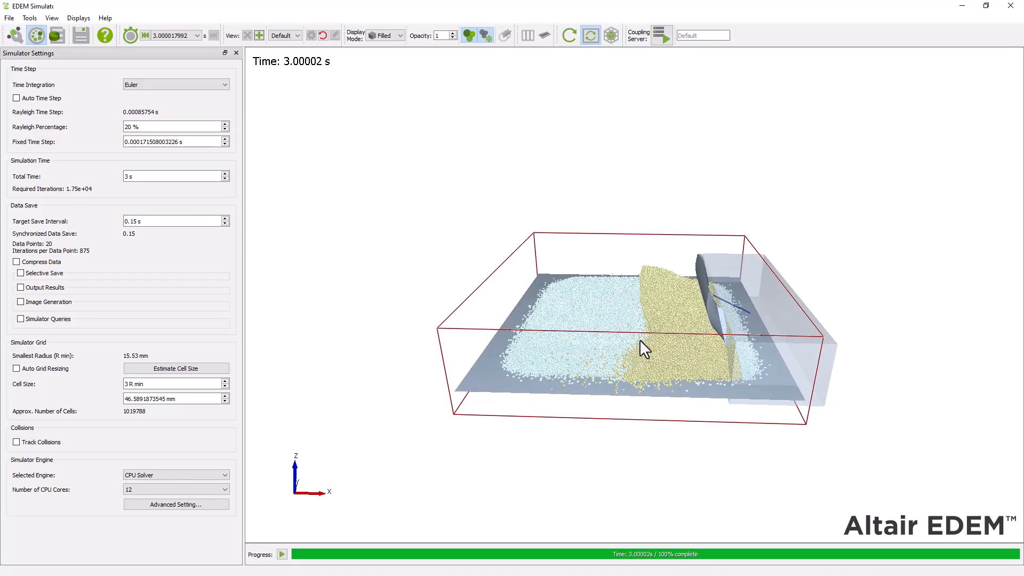
Step: Switch to the Analyst and hide the Dynamic Domain geometry
{"action": "left_click", "coordinate": [57, 36]}
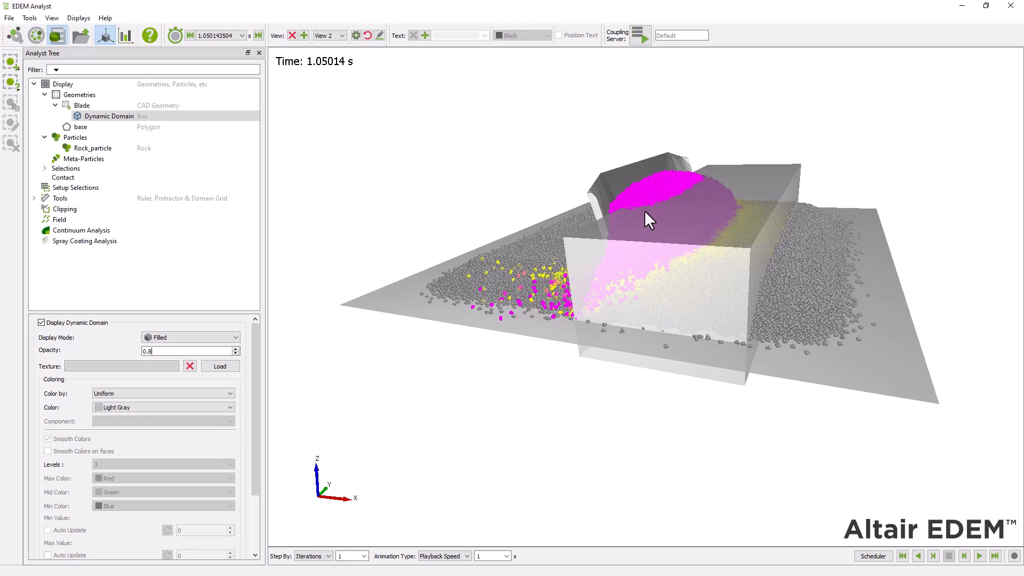
{"action": "scroll", "coordinate": [645, 212], "scroll_direction": "down", "scroll_amount": 2}
{"action": "middle_click_drag", "start_coordinate": [645, 219], "coordinate": [641, 248]}
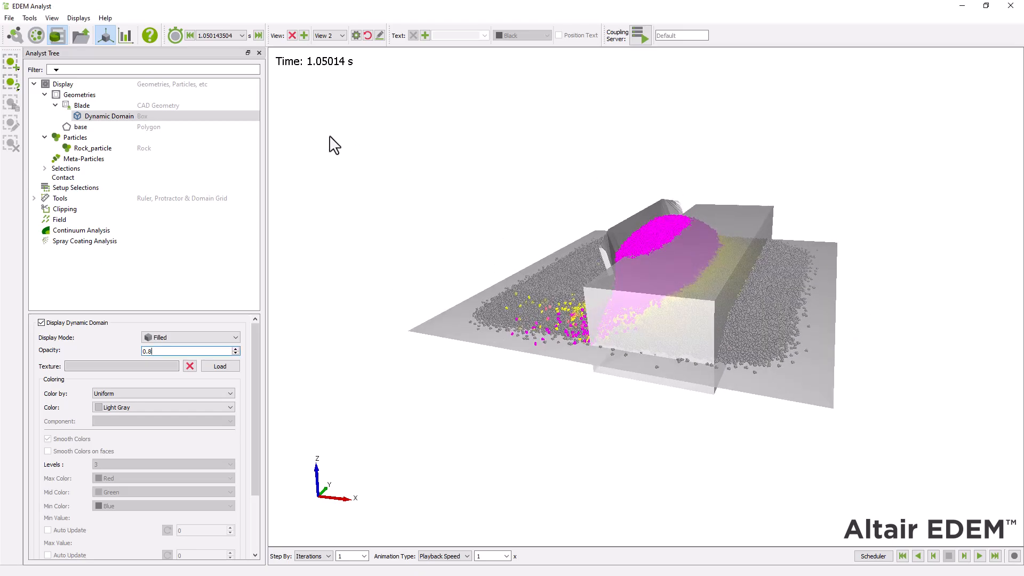
{"action": "left_click", "coordinate": [131, 105]}
{"action": "left_click", "coordinate": [132, 116]}
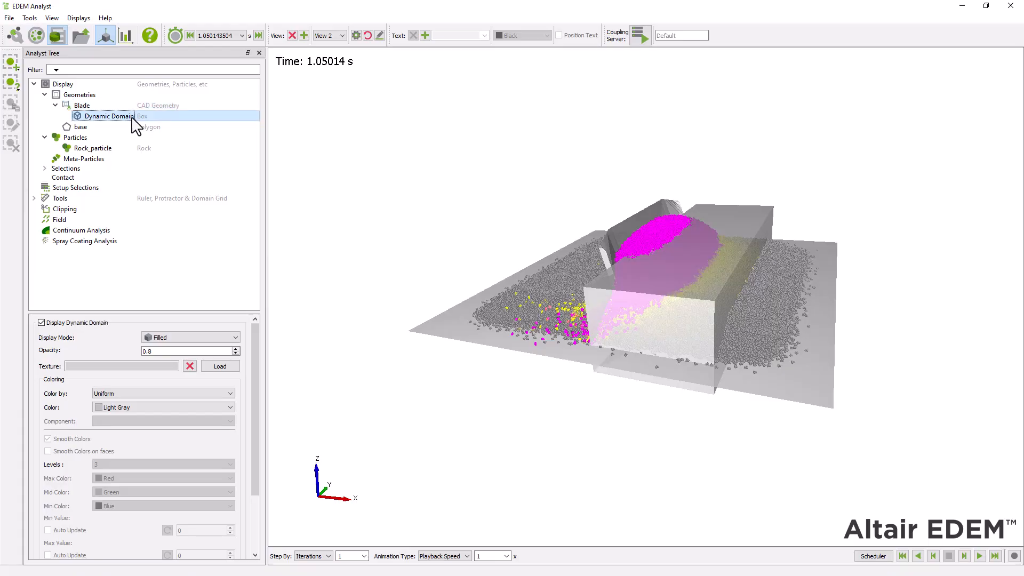
{"action": "left_click", "coordinate": [42, 323]}
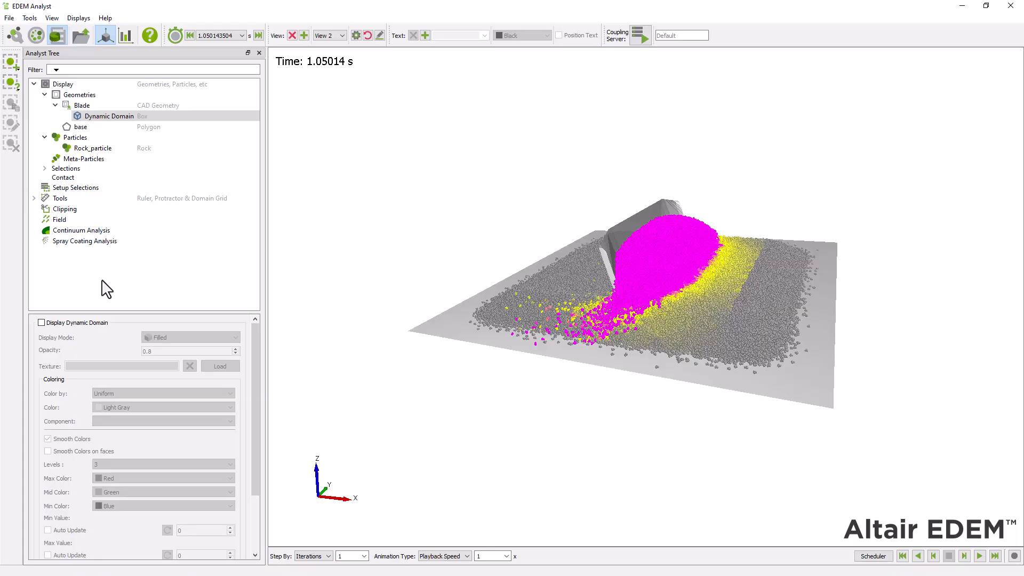
Step: Color all particles by the Frozen attribute
{"action": "left_click", "coordinate": [97, 139]}
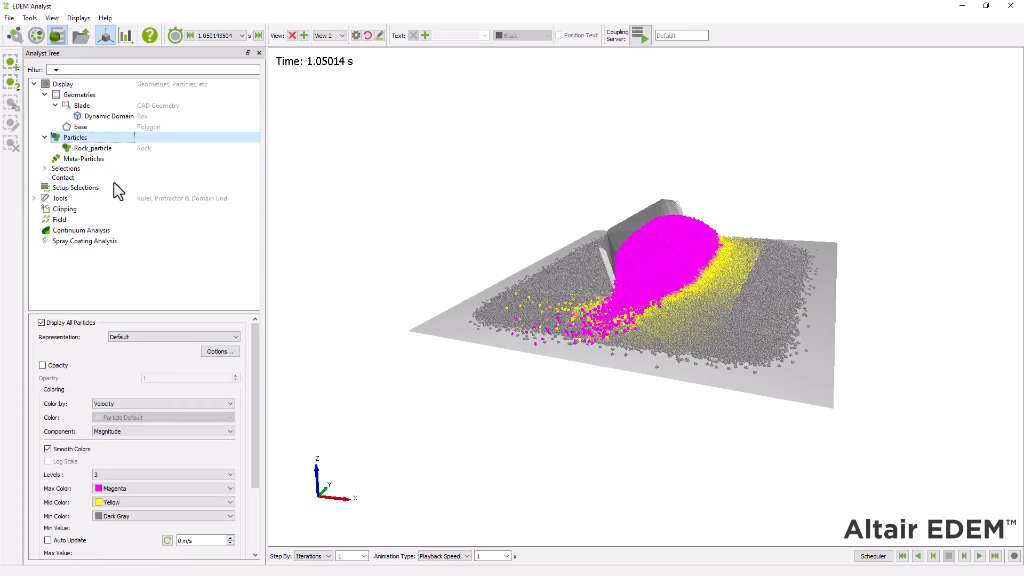
{"action": "left_click", "coordinate": [201, 403]}
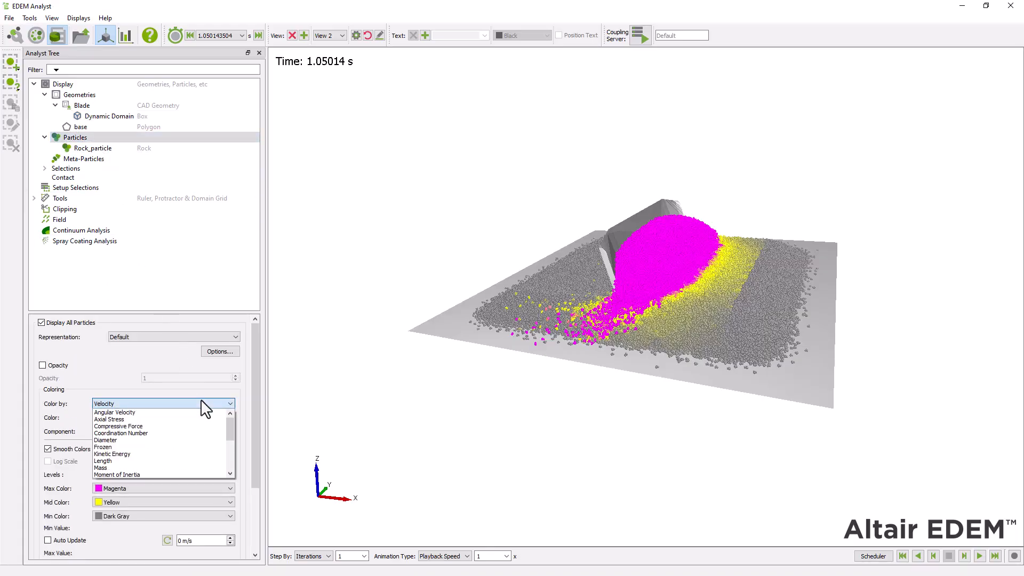
{"action": "left_click", "coordinate": [128, 448]}
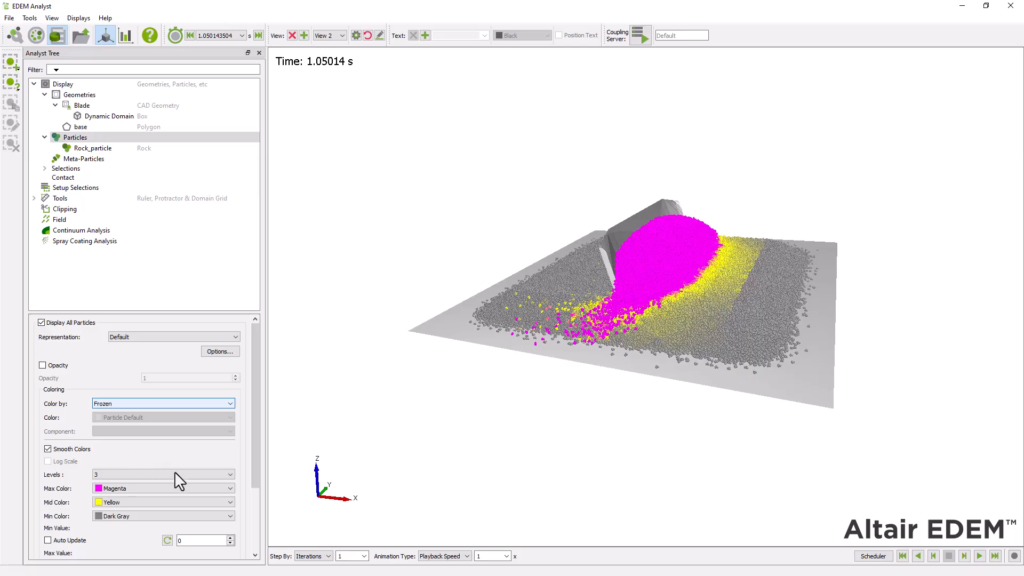
Step: Set the maximum color of the particles' Frozen coloring to Cyan, apply it to all, and replay the results from the start
{"action": "left_click", "coordinate": [205, 488]}
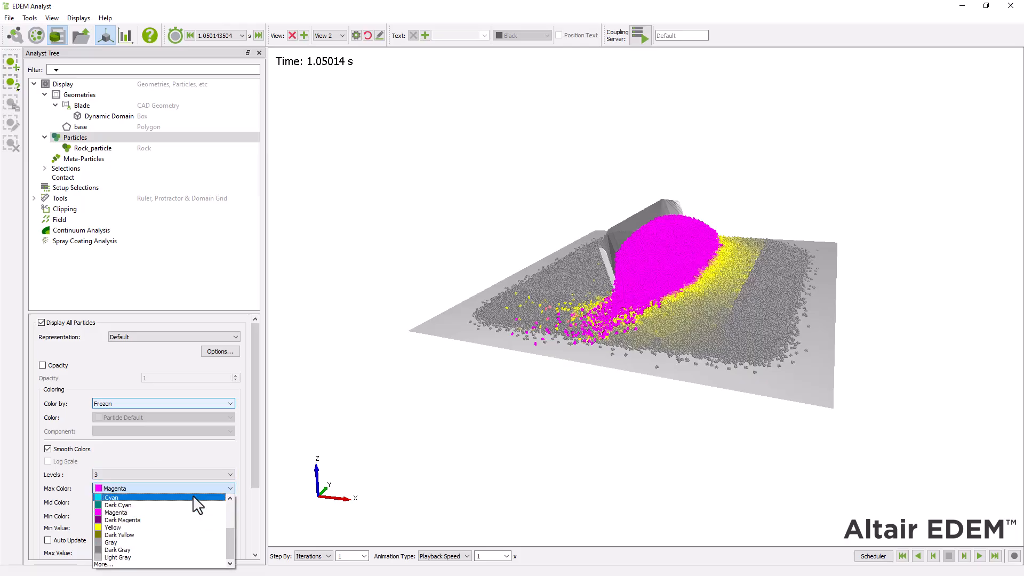
{"action": "left_click", "coordinate": [195, 497]}
{"action": "left_click_drag", "start_coordinate": [255, 470], "coordinate": [253, 517]}
{"action": "left_click", "coordinate": [235, 551]}
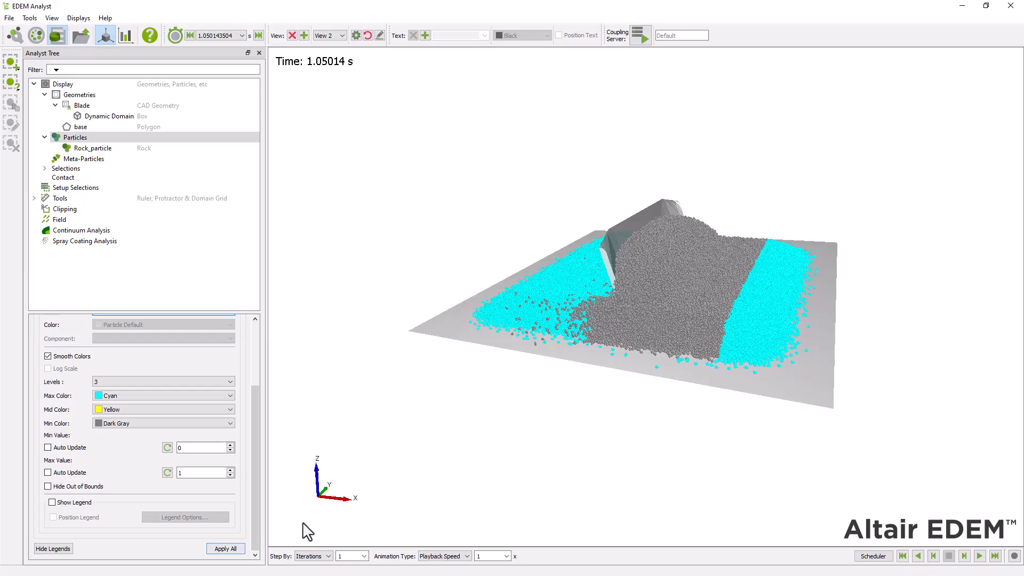
{"action": "left_click_drag", "start_coordinate": [511, 458], "coordinate": [560, 435]}
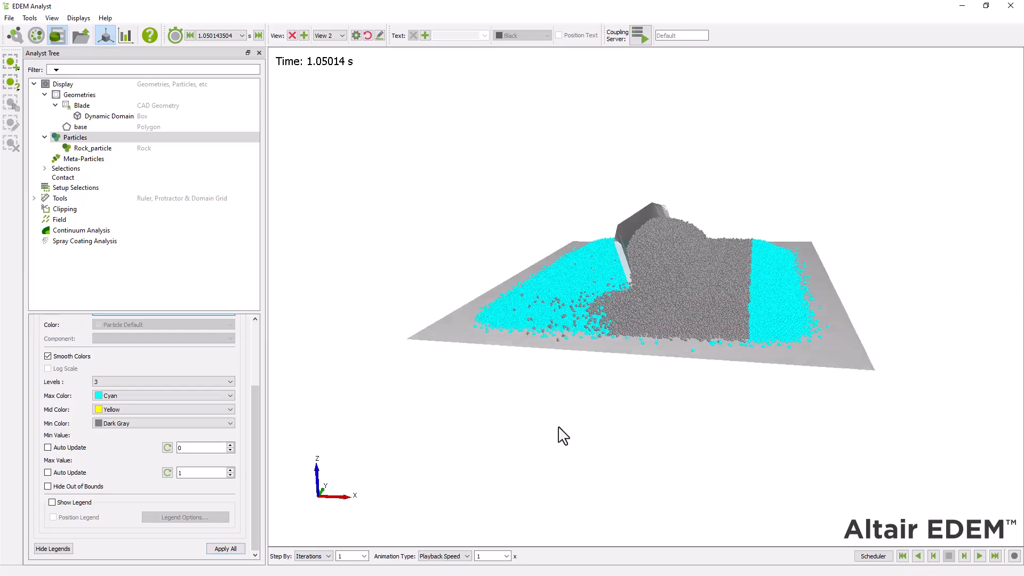
{"action": "left_click", "coordinate": [902, 556]}
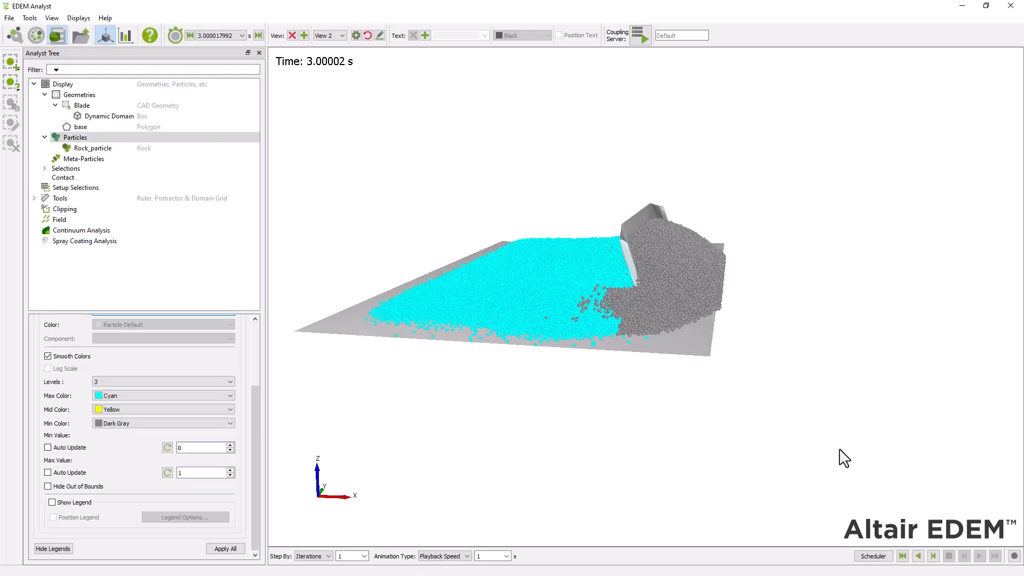
Step: Display the Dynamic Domain geometry as a filled shape with its opacity set to 0.3
{"action": "left_click", "coordinate": [102, 117]}
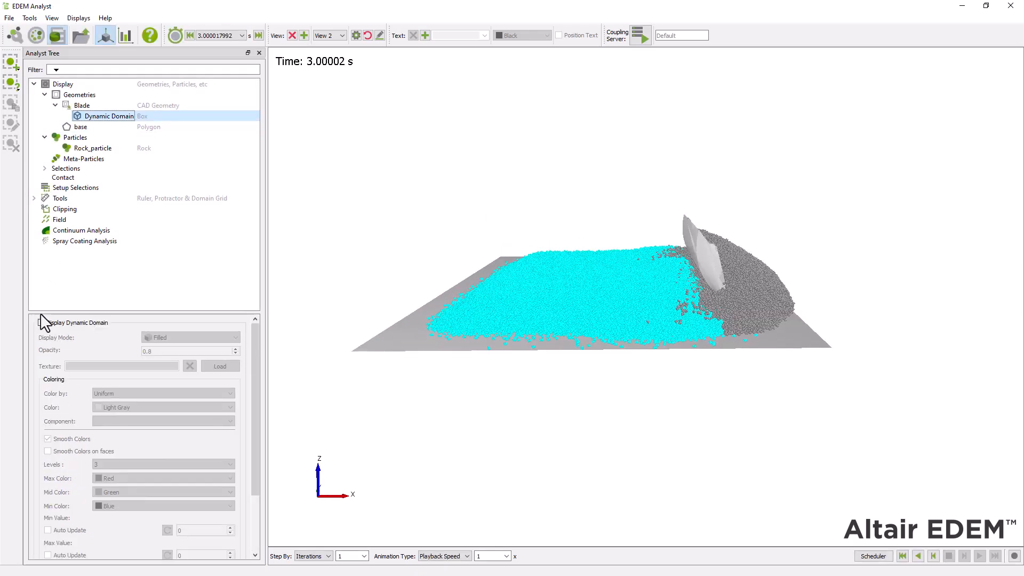
{"action": "left_click", "coordinate": [40, 323]}
{"action": "left_click", "coordinate": [40, 323]}
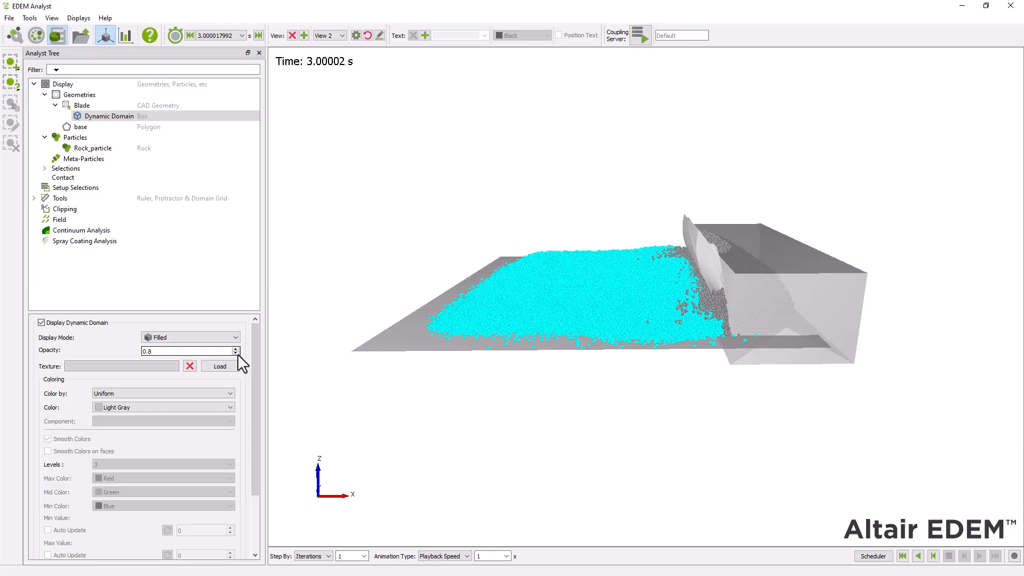
{"action": "left_click", "coordinate": [236, 354]}
{"action": "left_click", "coordinate": [235, 354]}
{"action": "left_click", "coordinate": [236, 353]}
{"action": "left_click", "coordinate": [236, 354]}
{"action": "left_click", "coordinate": [236, 354]}
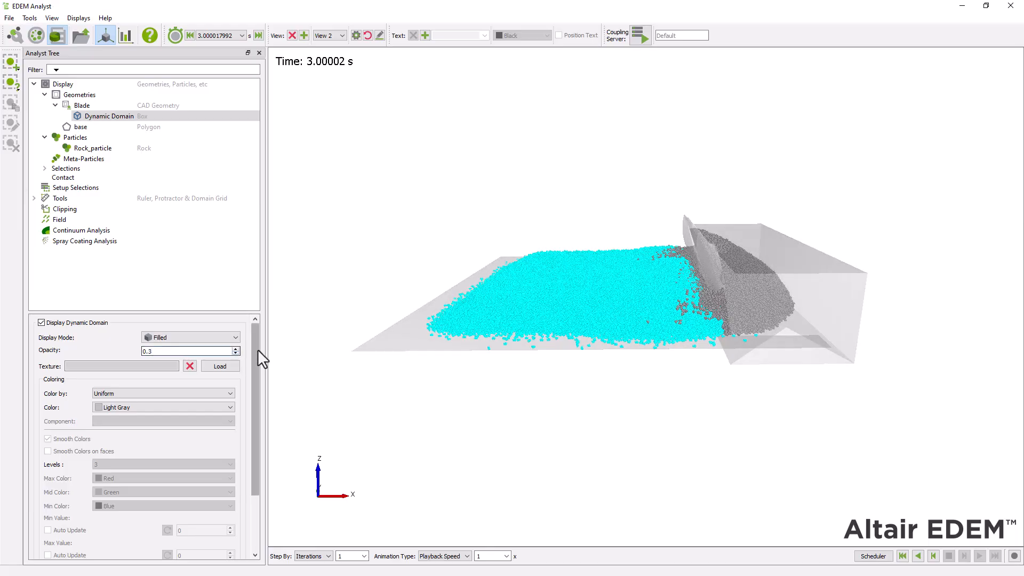
{"action": "left_click_drag", "start_coordinate": [258, 350], "coordinate": [267, 431]}
Step: Return to the first time step and advance through the results with the Dynamic Domain displayed
{"action": "left_click_drag", "start_coordinate": [366, 448], "coordinate": [305, 453]}
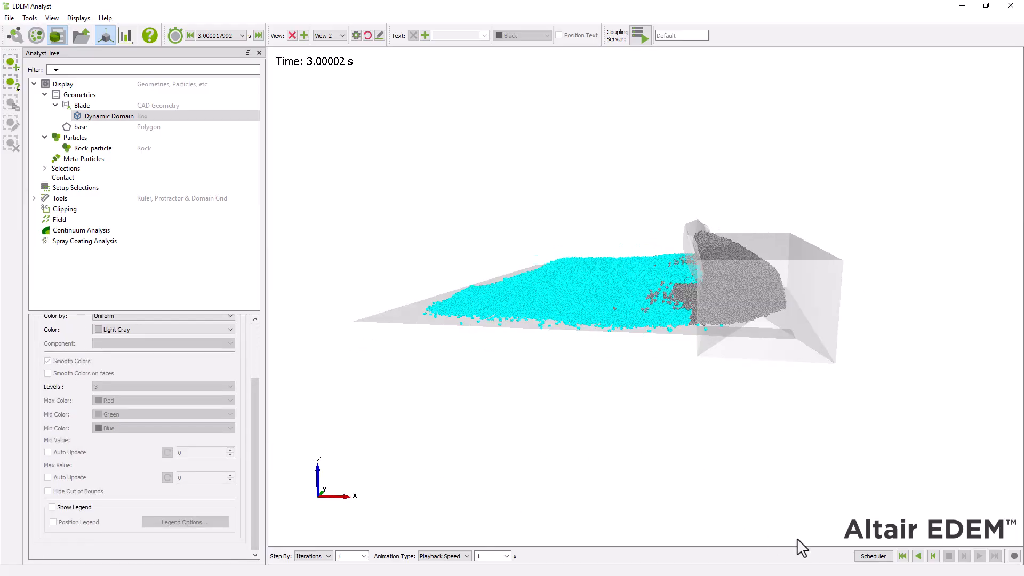
{"action": "left_click", "coordinate": [903, 556]}
{"action": "left_click", "coordinate": [965, 556]}
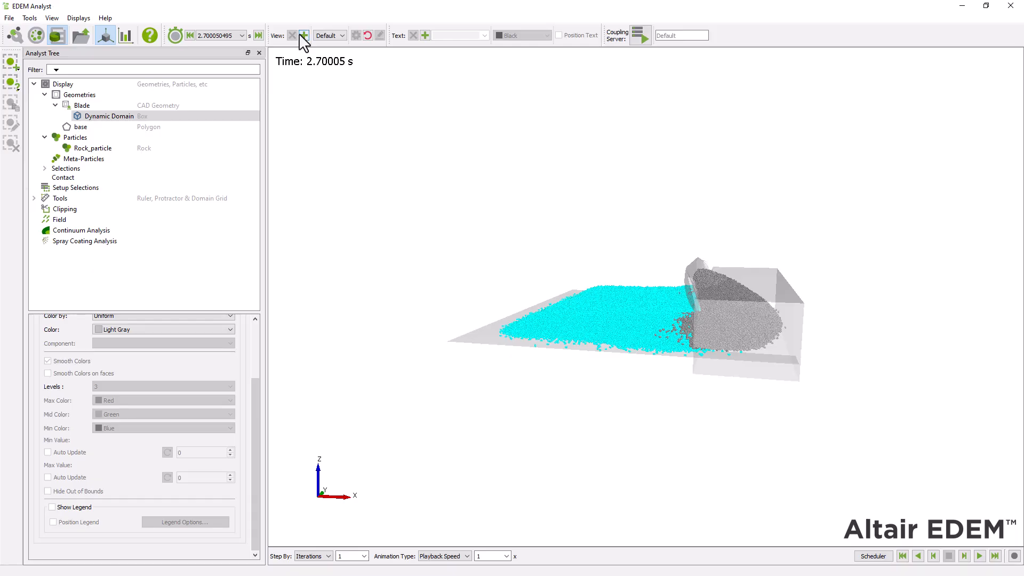
Step: Switch to the saved View 1 and configure it to track the Blade geometry
{"action": "left_click", "coordinate": [326, 36]}
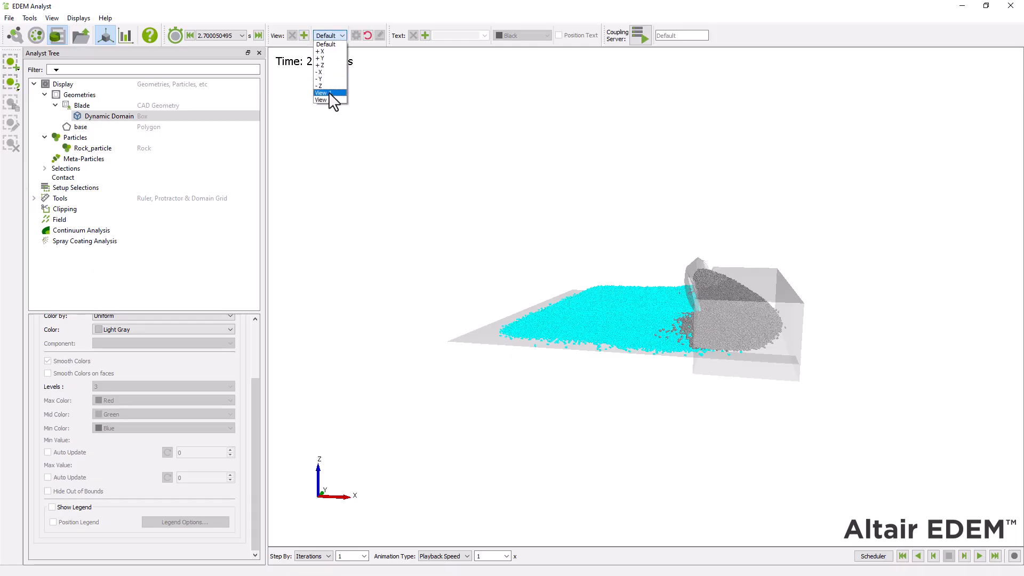
{"action": "left_click", "coordinate": [329, 92]}
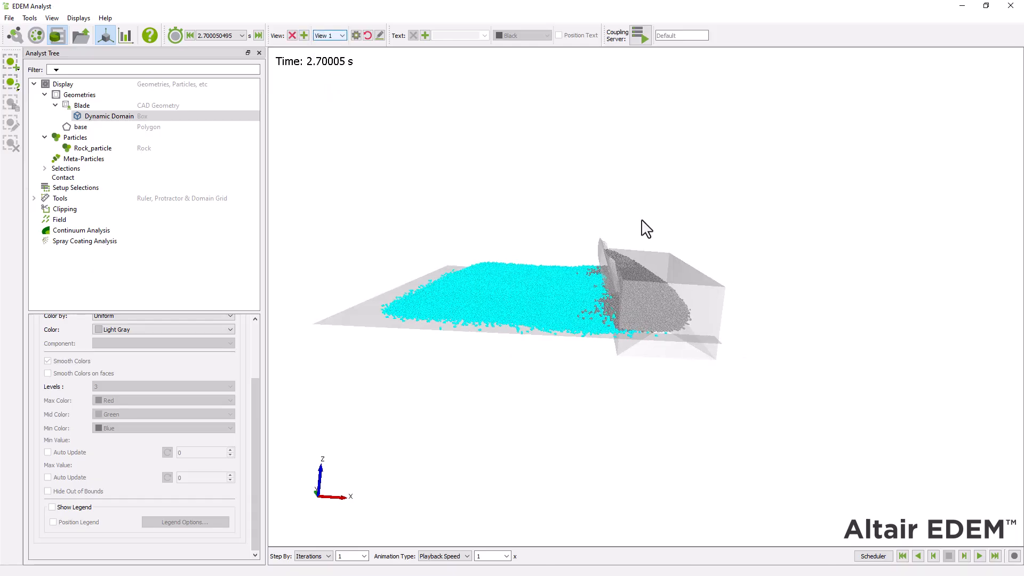
{"action": "left_click", "coordinate": [355, 36]}
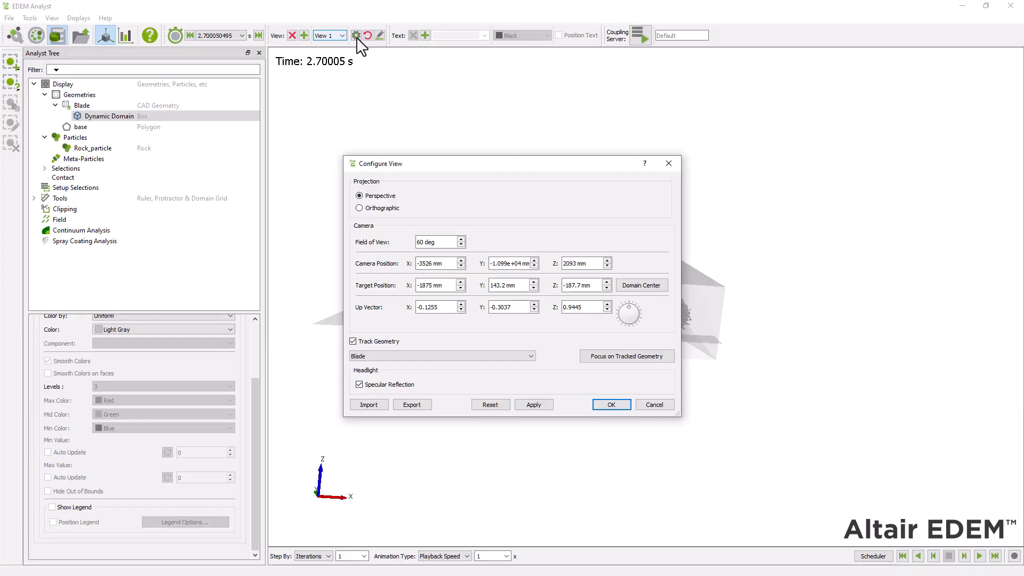
{"action": "left_click", "coordinate": [352, 341]}
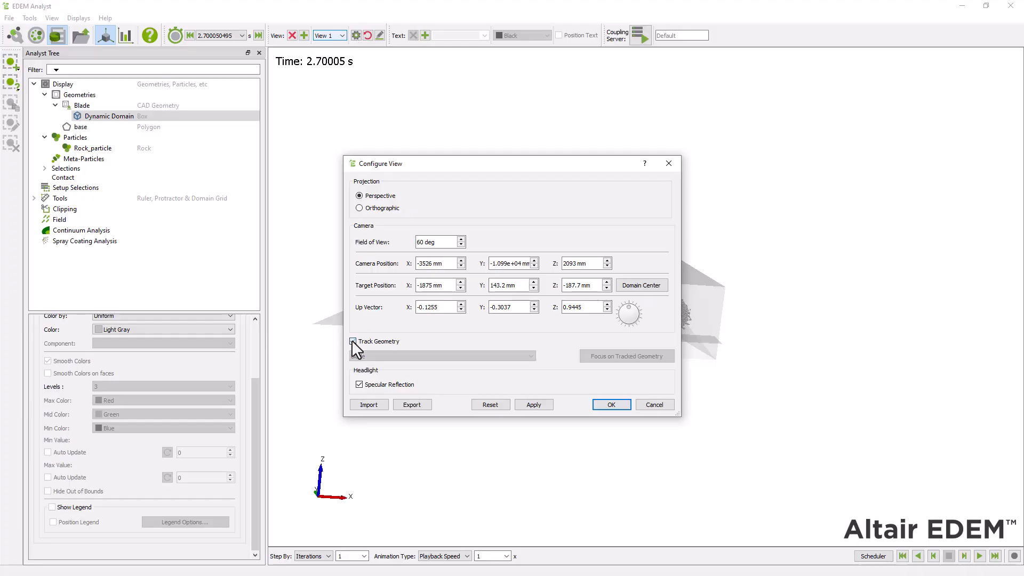
{"action": "left_click", "coordinate": [353, 341]}
{"action": "left_click", "coordinate": [363, 356]}
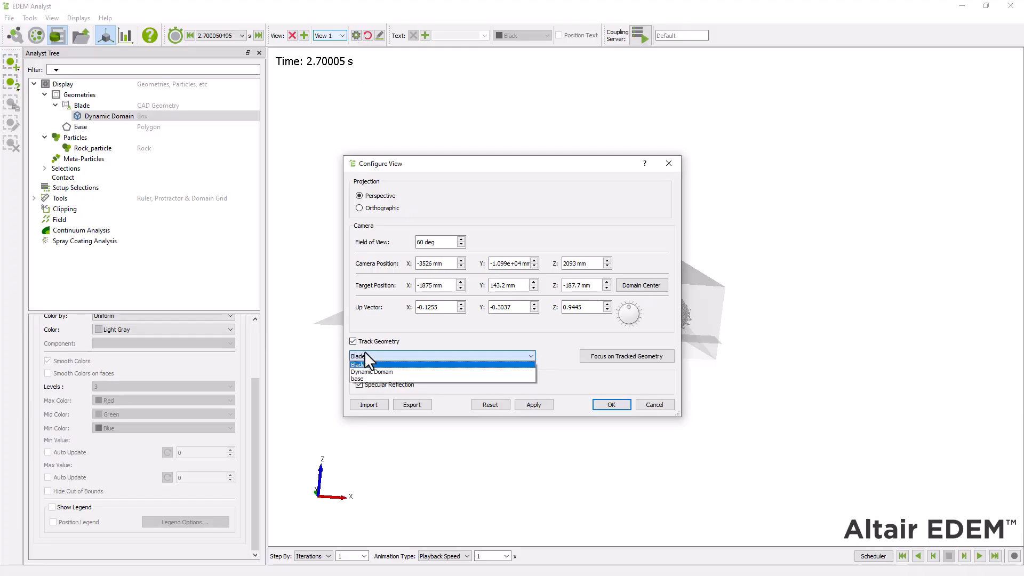
{"action": "left_click", "coordinate": [363, 354]}
{"action": "key", "text": "Return"}
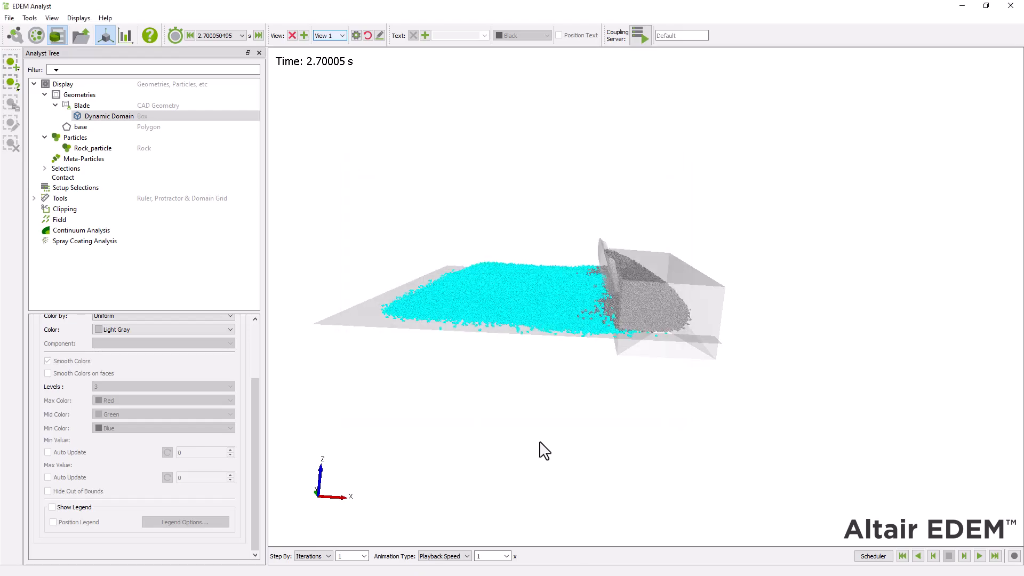
Step: Rewind to time zero and step forward through the results in the blade-tracking view from a side angle
{"action": "left_click", "coordinate": [903, 556]}
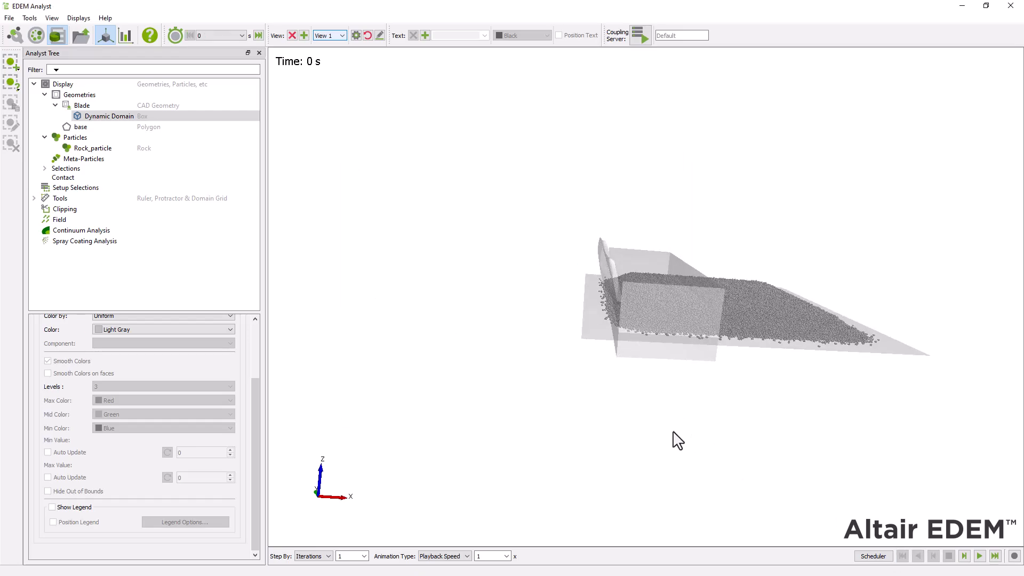
{"action": "left_click_drag", "start_coordinate": [820, 341], "coordinate": [859, 252]}
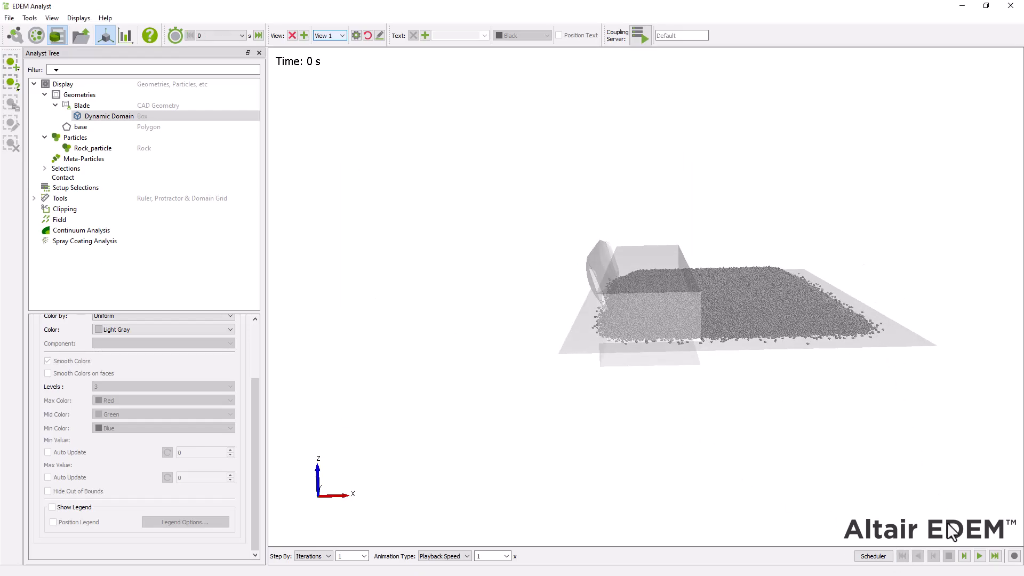
{"action": "left_click", "coordinate": [963, 558]}
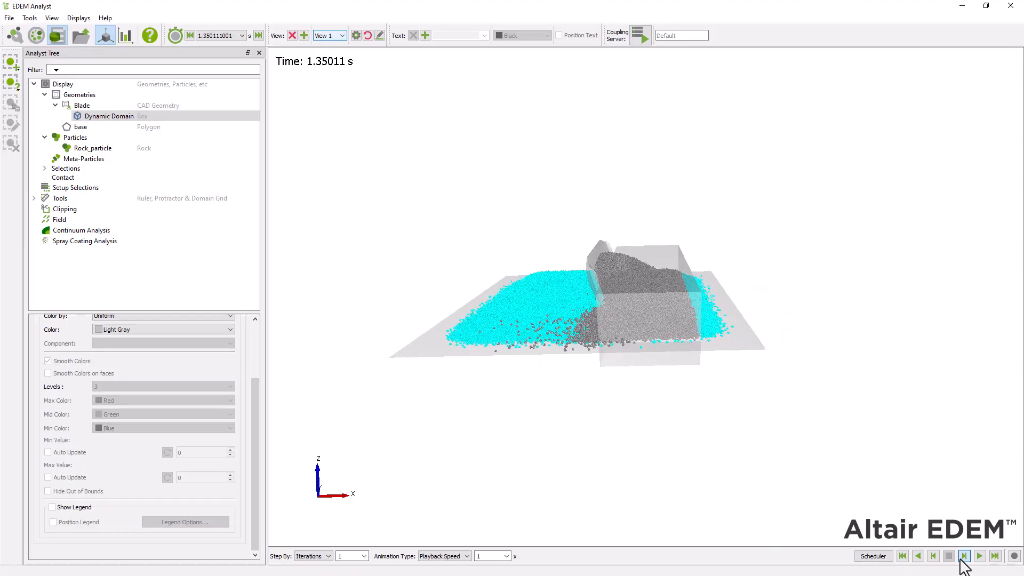